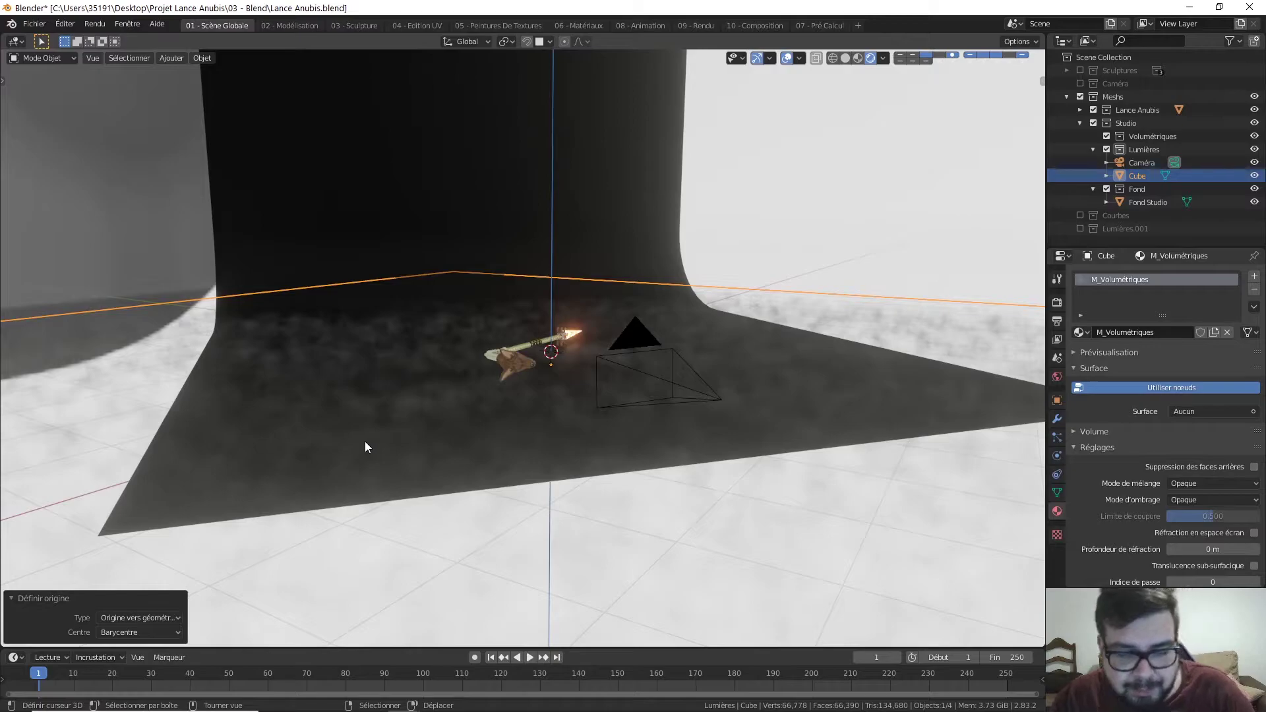
Deselect all objects and bring up the Add menu's light types
{"action": "key", "text": "alt+a"}
{"action": "left_click", "coordinate": [362, 368]}
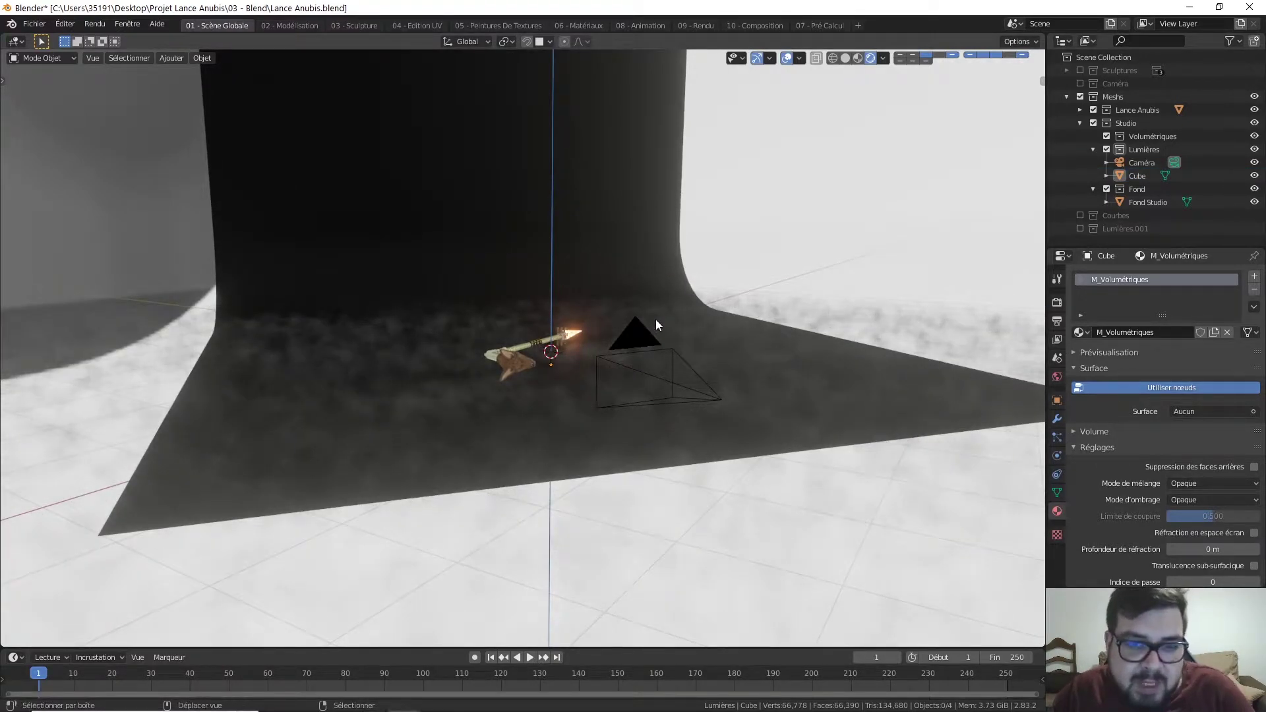
{"action": "key", "text": "shift+a"}
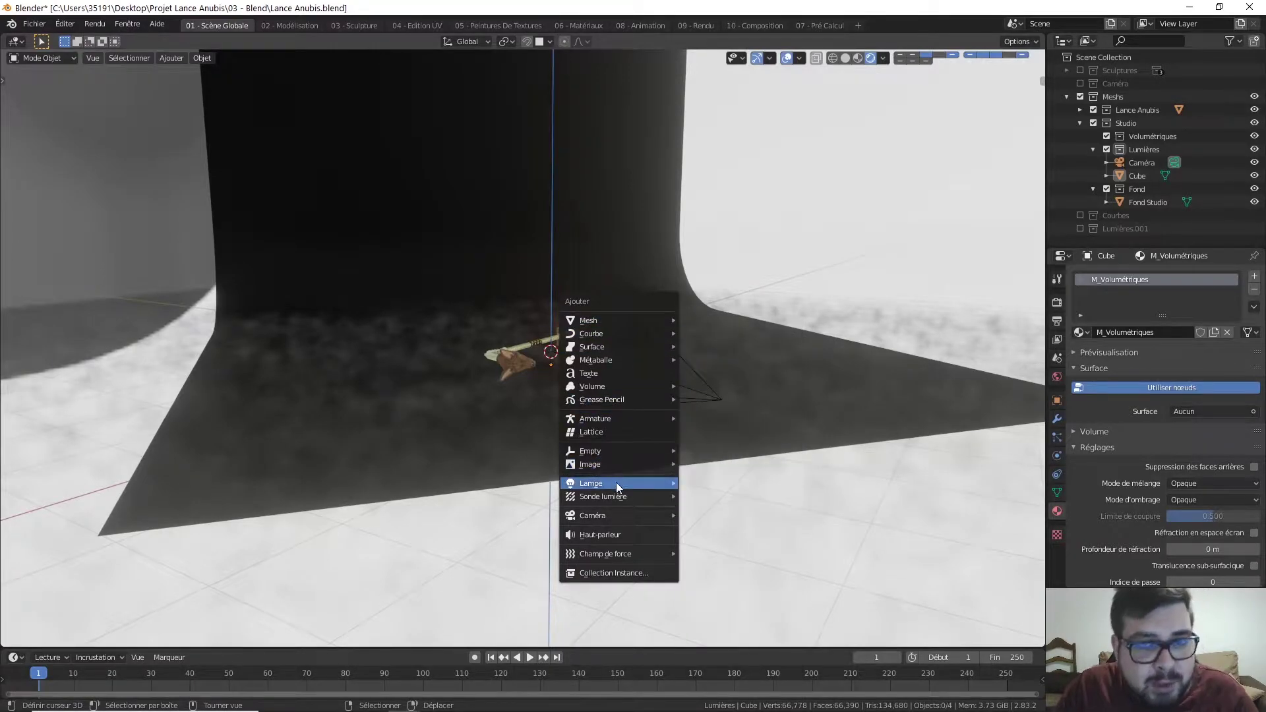
{"action": "mouse_move", "coordinate": [591, 483]}
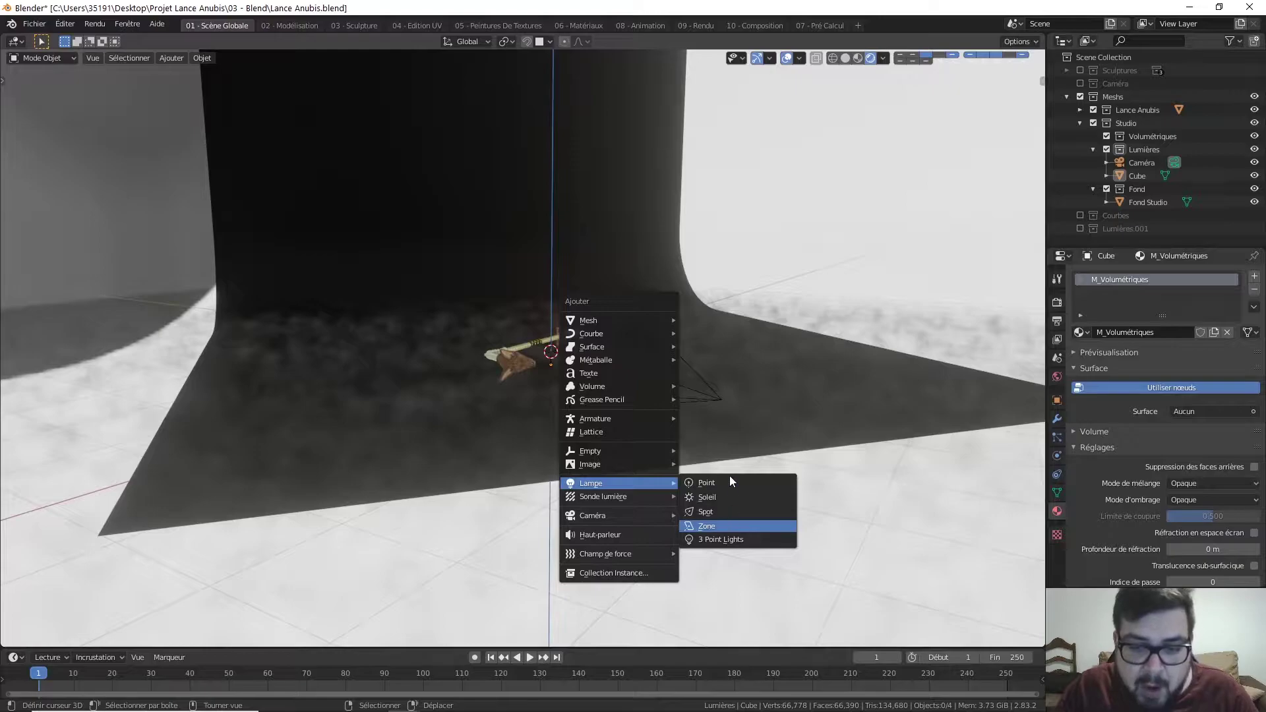
Add a 1 m square Zone area light at the origin and check it through the camera
{"action": "left_click", "coordinate": [714, 527]}
{"action": "key", "text": "KP_1"}
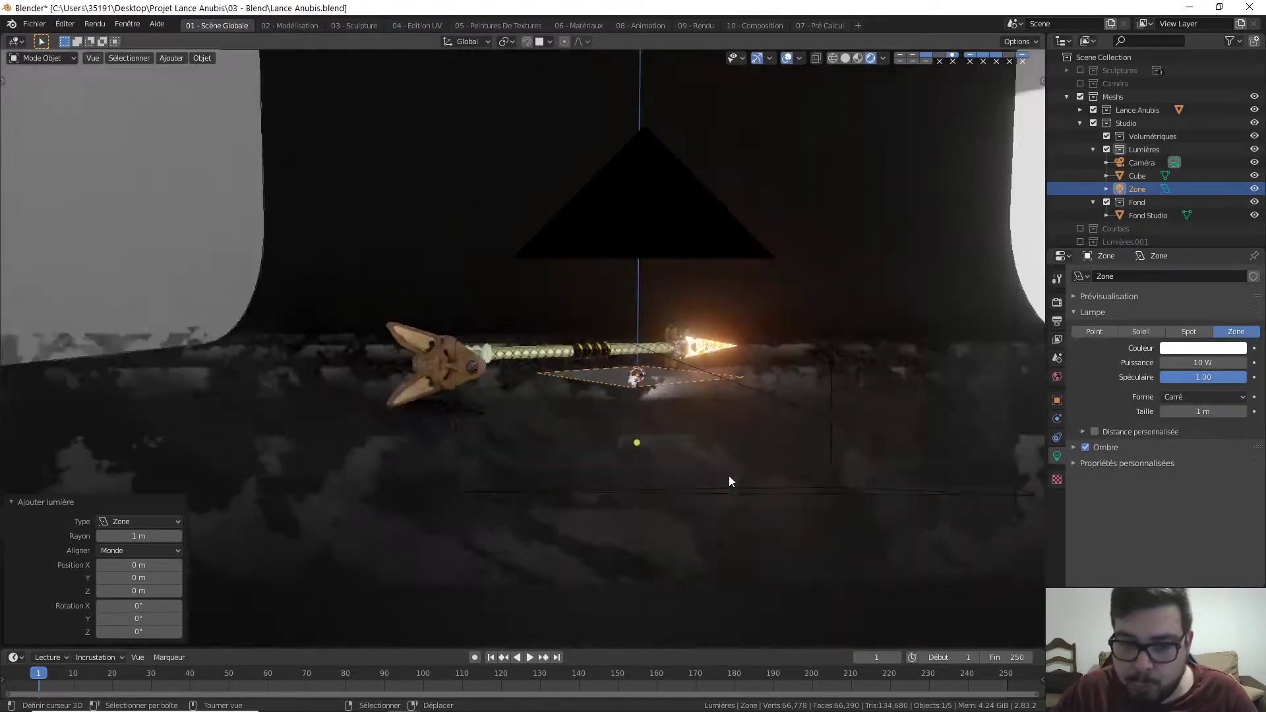
{"action": "mouse_move", "coordinate": [729, 476]}
{"action": "middle_mouse_down"}
{"action": "mouse_move", "coordinate": [627, 391]}
{"action": "mouse_move", "coordinate": [634, 345]}
{"action": "middle_mouse_up"}
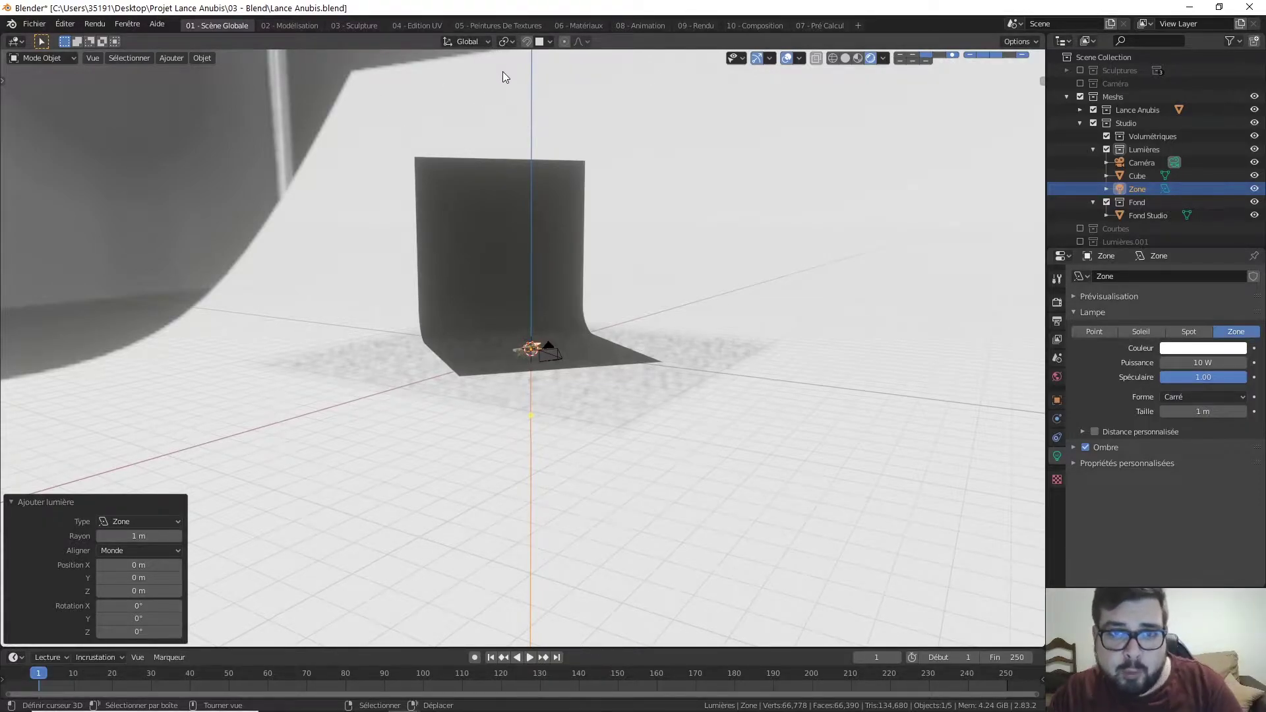
Raise the Zone area light about 2.77 m along Z
{"action": "scroll", "coordinate": [568, 377], "scroll_direction": "up", "scroll_amount": 2}
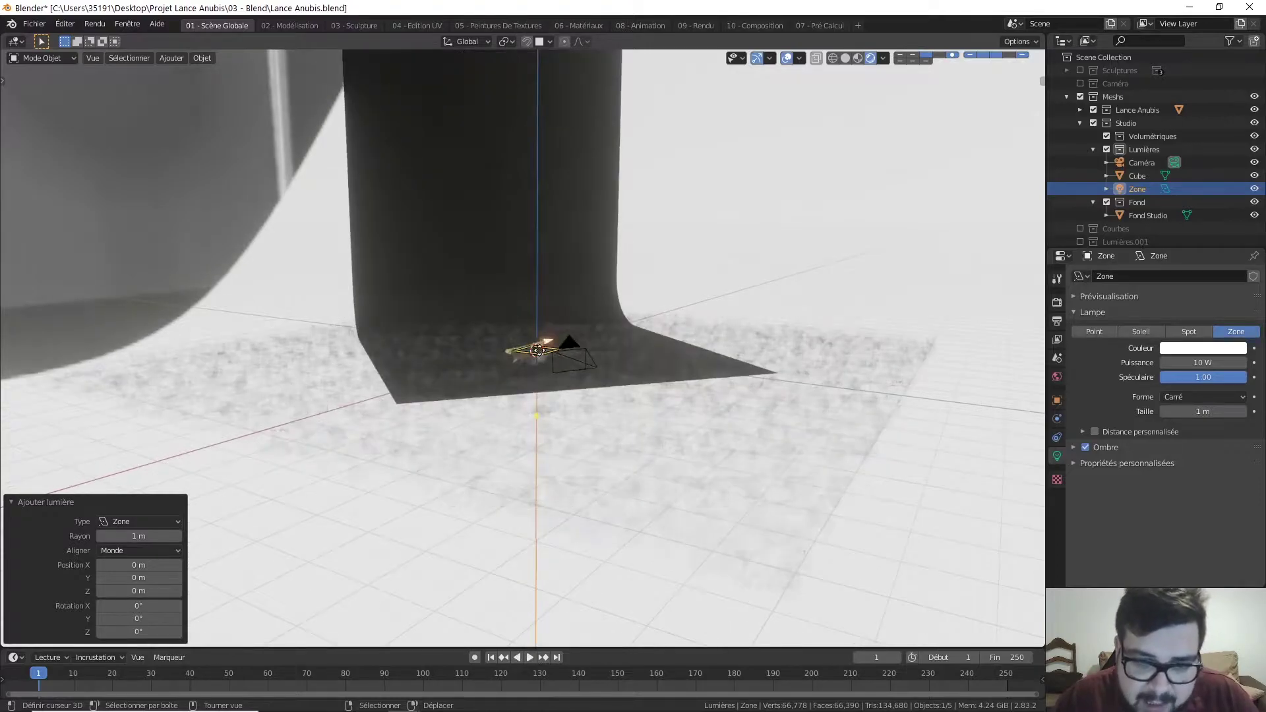
{"action": "key", "text": "g"}
{"action": "key", "text": "z"}
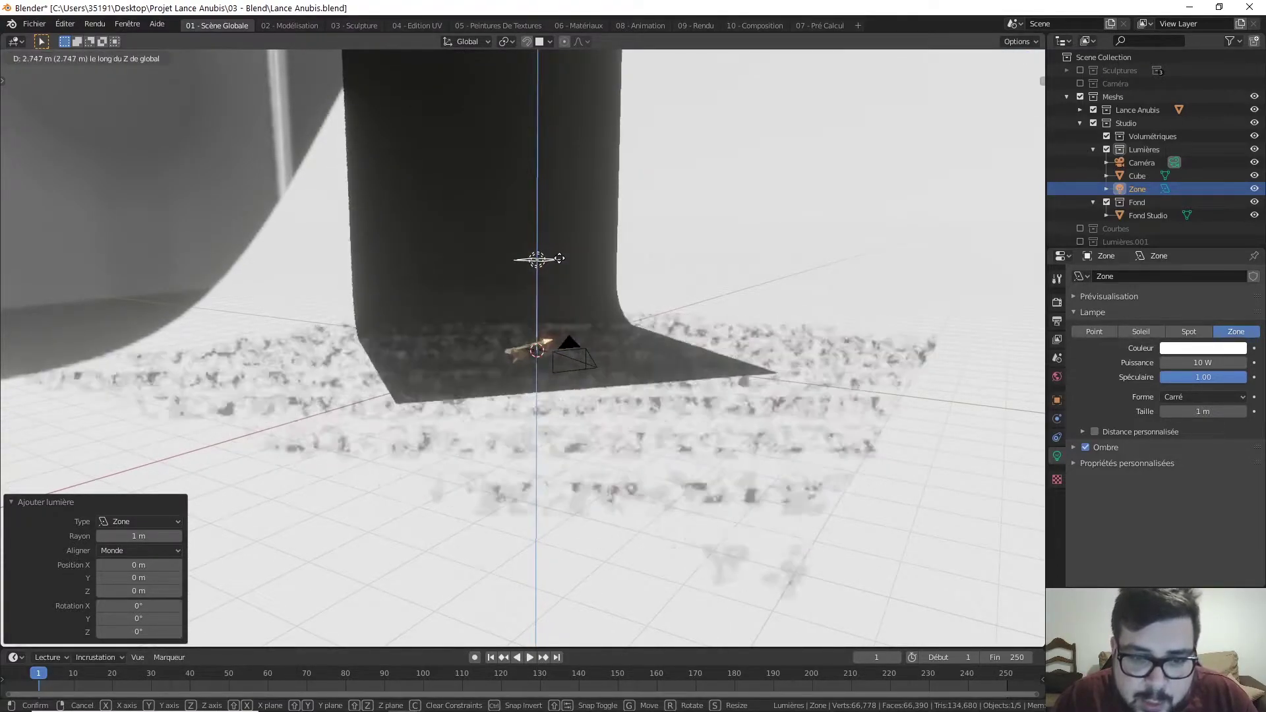
{"action": "left_click", "coordinate": [526, 235]}
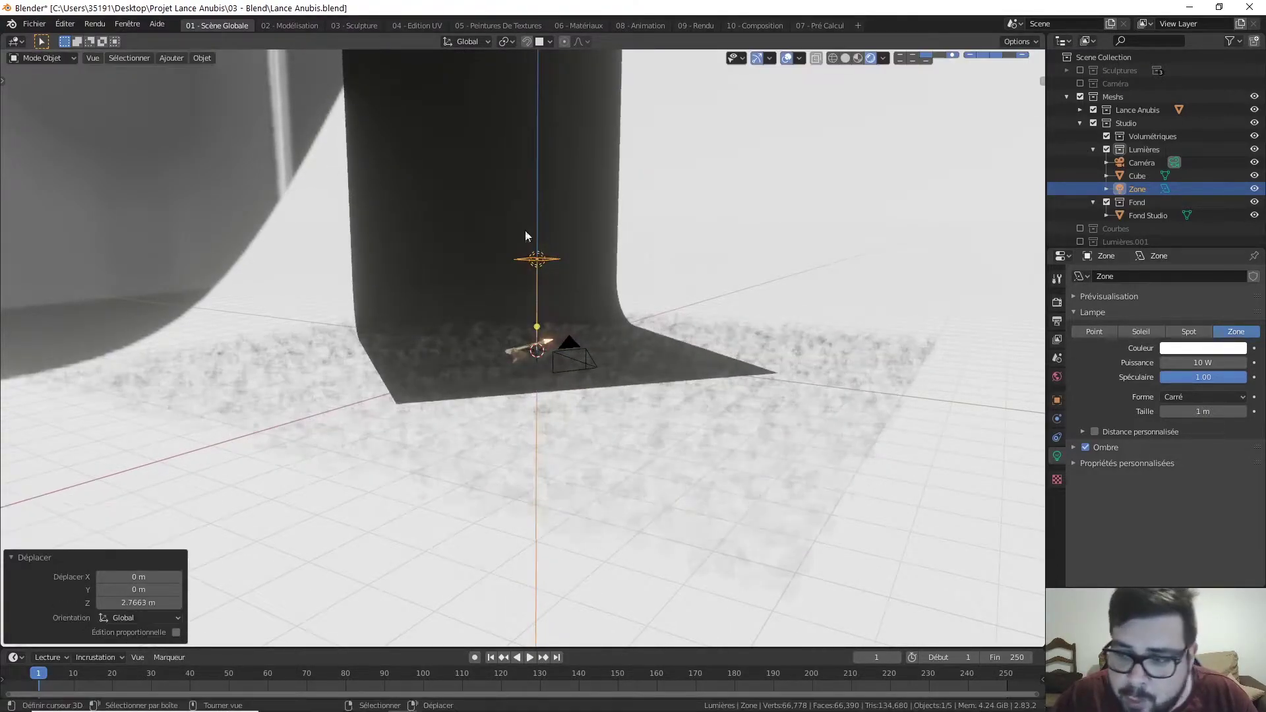
Set the area light's Puissance to 500 W
{"action": "left_click", "coordinate": [1202, 363]}
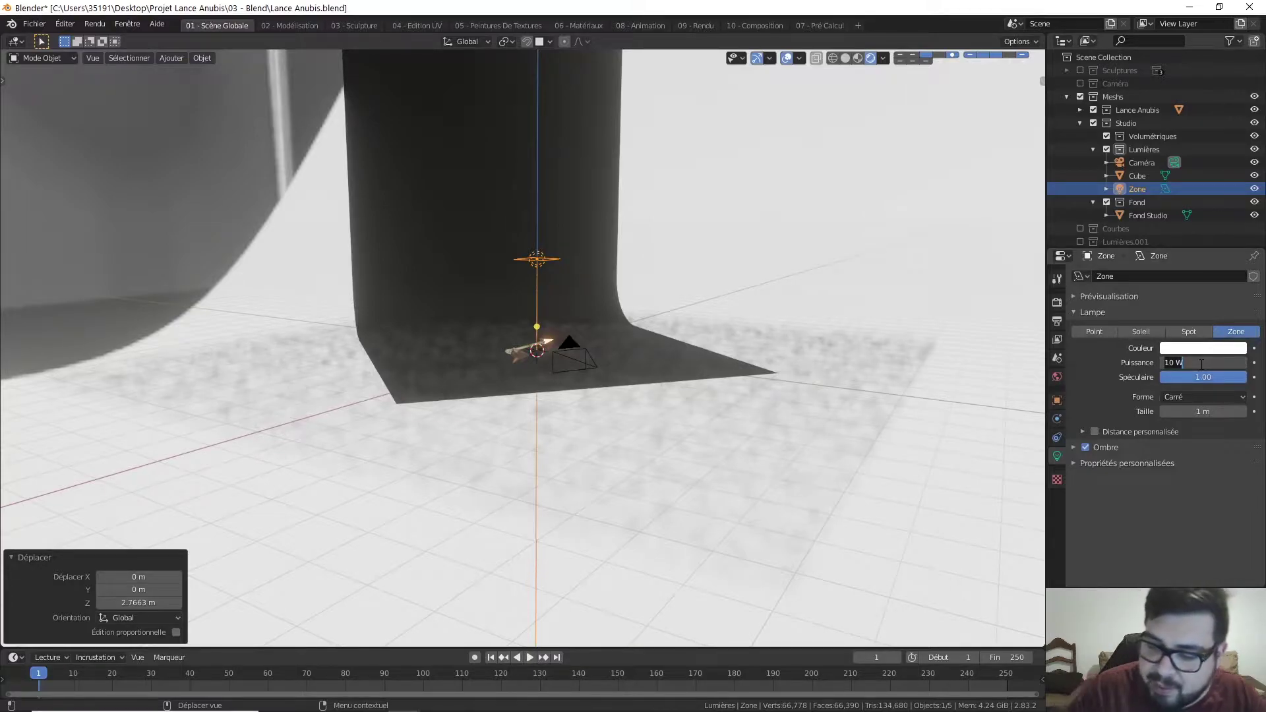
{"action": "type", "text": "500"}
{"action": "key", "text": "Return"}
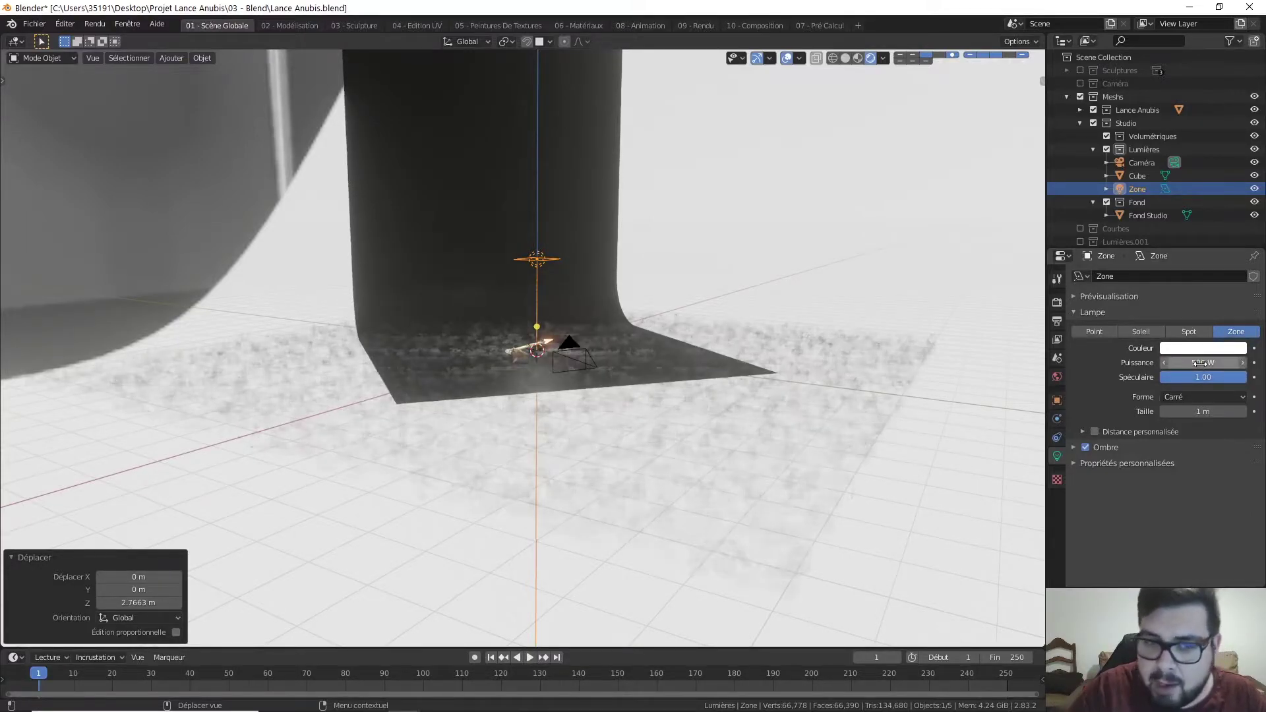
{"action": "scroll", "coordinate": [503, 381], "scroll_direction": "up", "scroll_amount": 3}
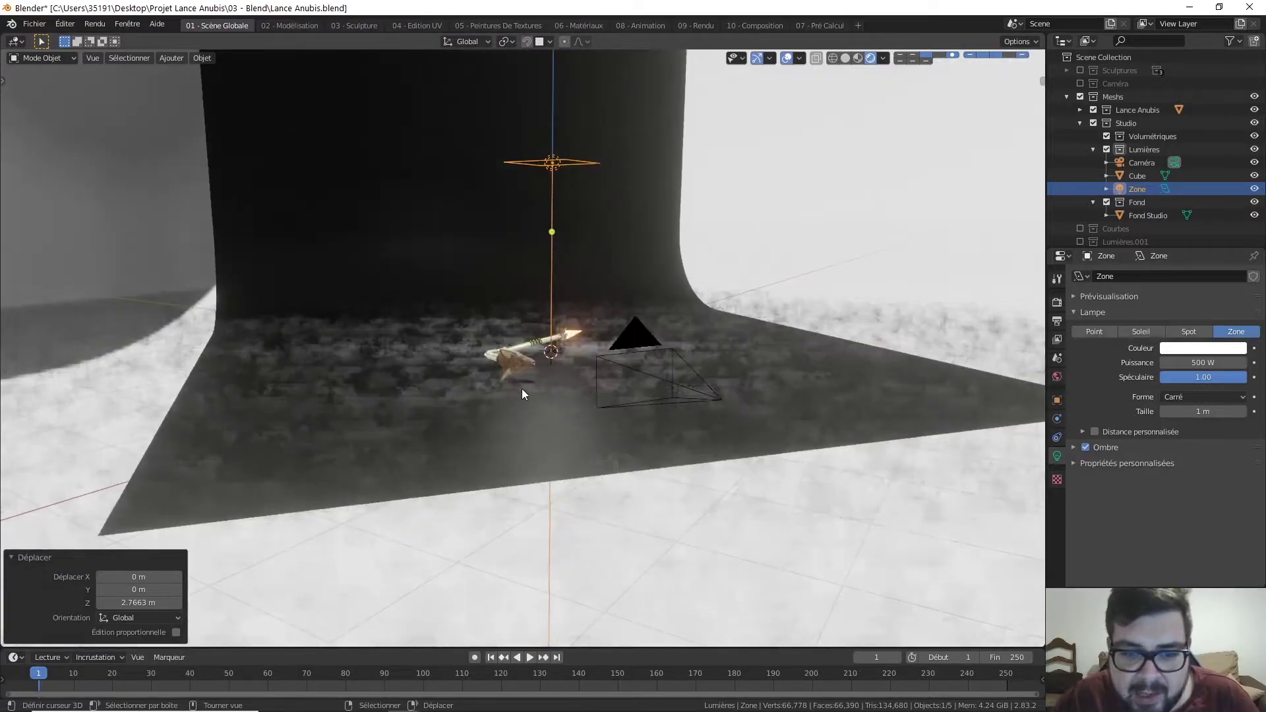
{"action": "scroll", "coordinate": [523, 389], "scroll_direction": "up", "scroll_amount": 3}
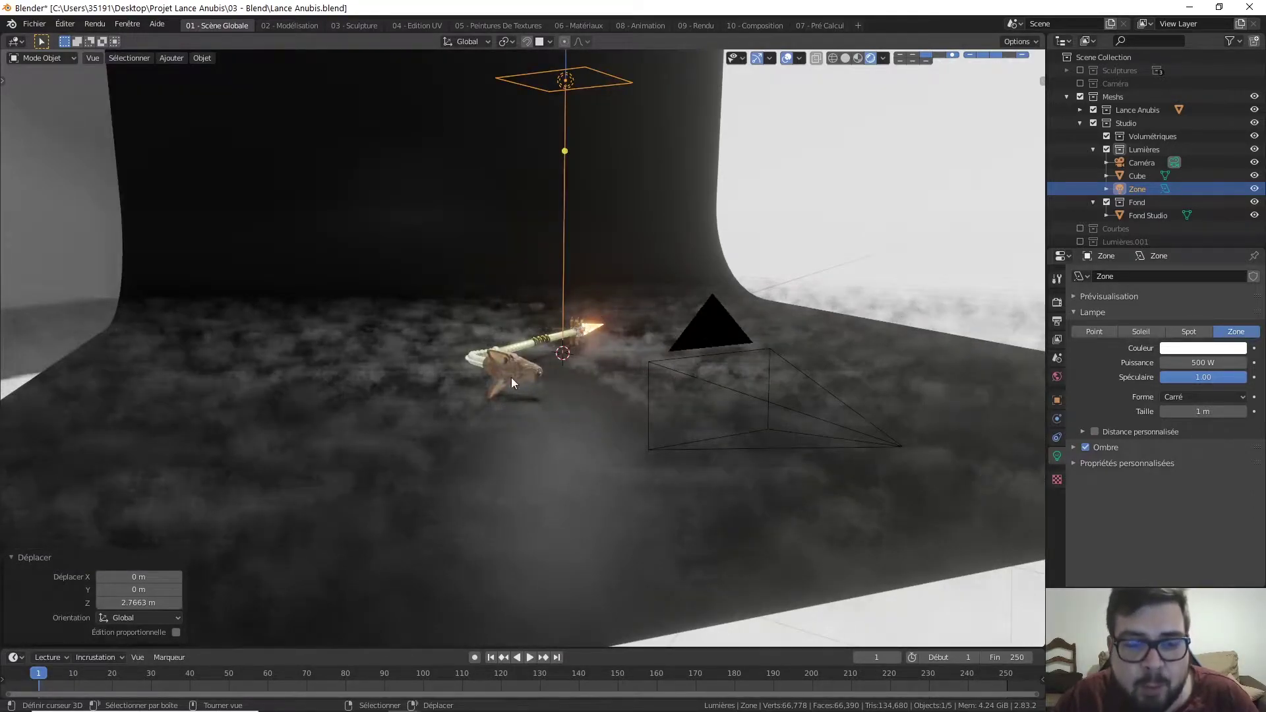
{"action": "scroll", "coordinate": [560, 359], "scroll_direction": "down", "scroll_amount": 3}
{"action": "middle_click_drag", "start_coordinate": [557, 363], "coordinate": [526, 372]}
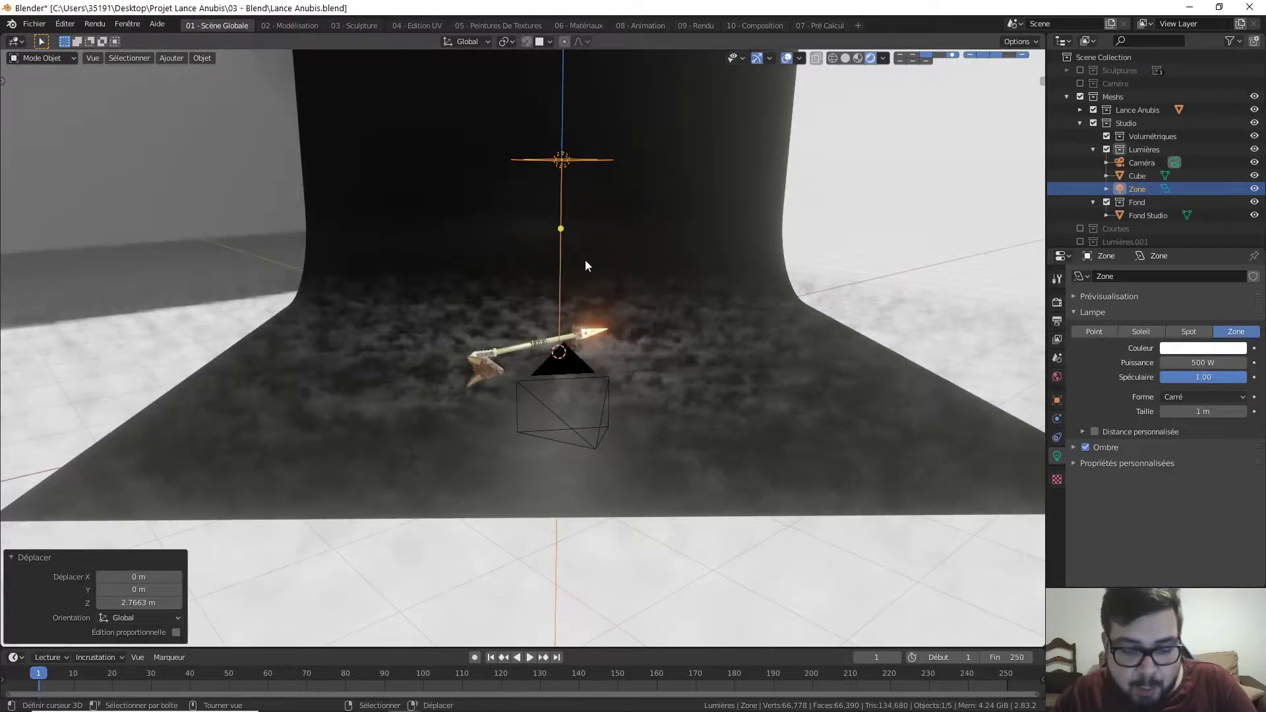
Rotate the Zone area light 90° about the Y axis and preview it through the camera
{"action": "key", "text": "r"}
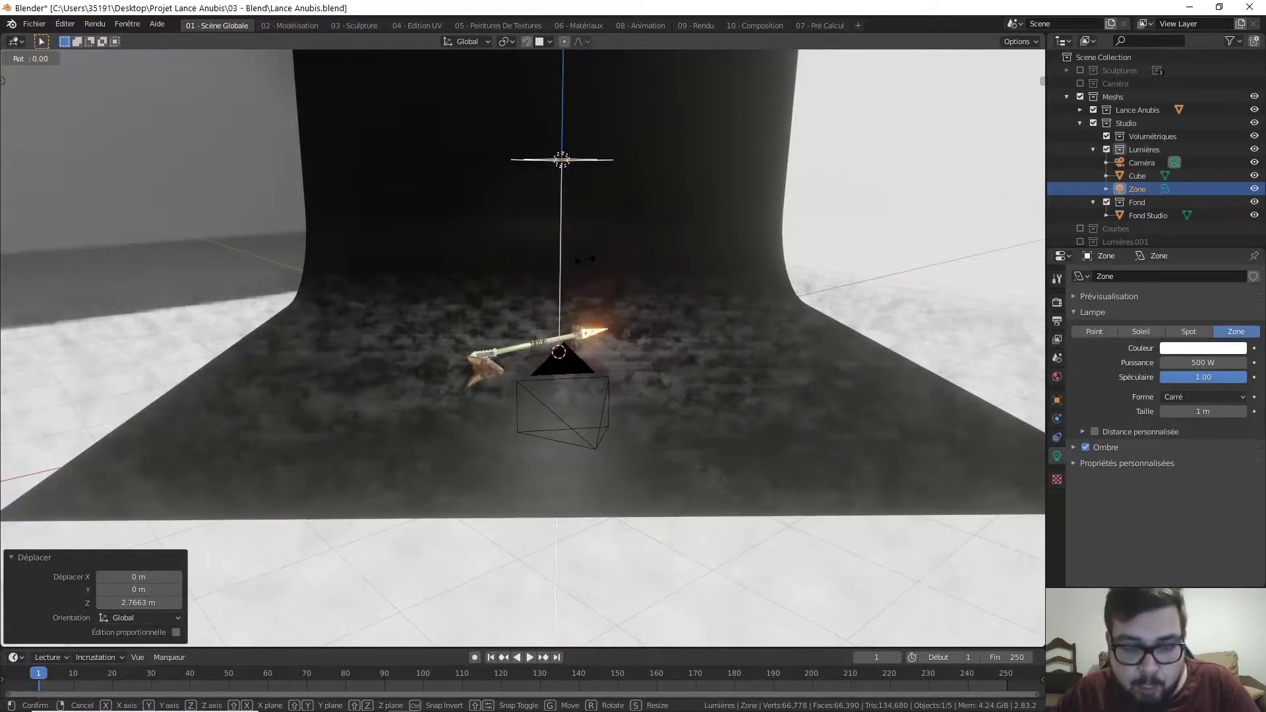
{"action": "key", "text": "y"}
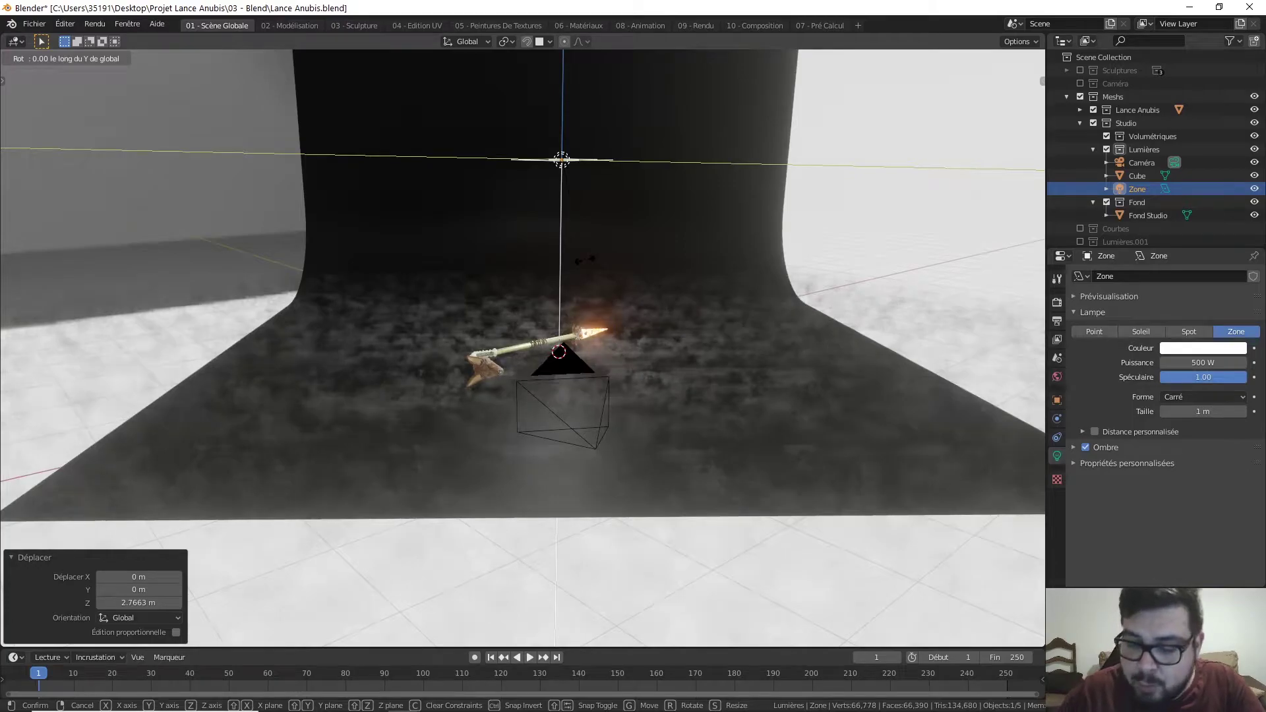
{"action": "type", "text": "90"}
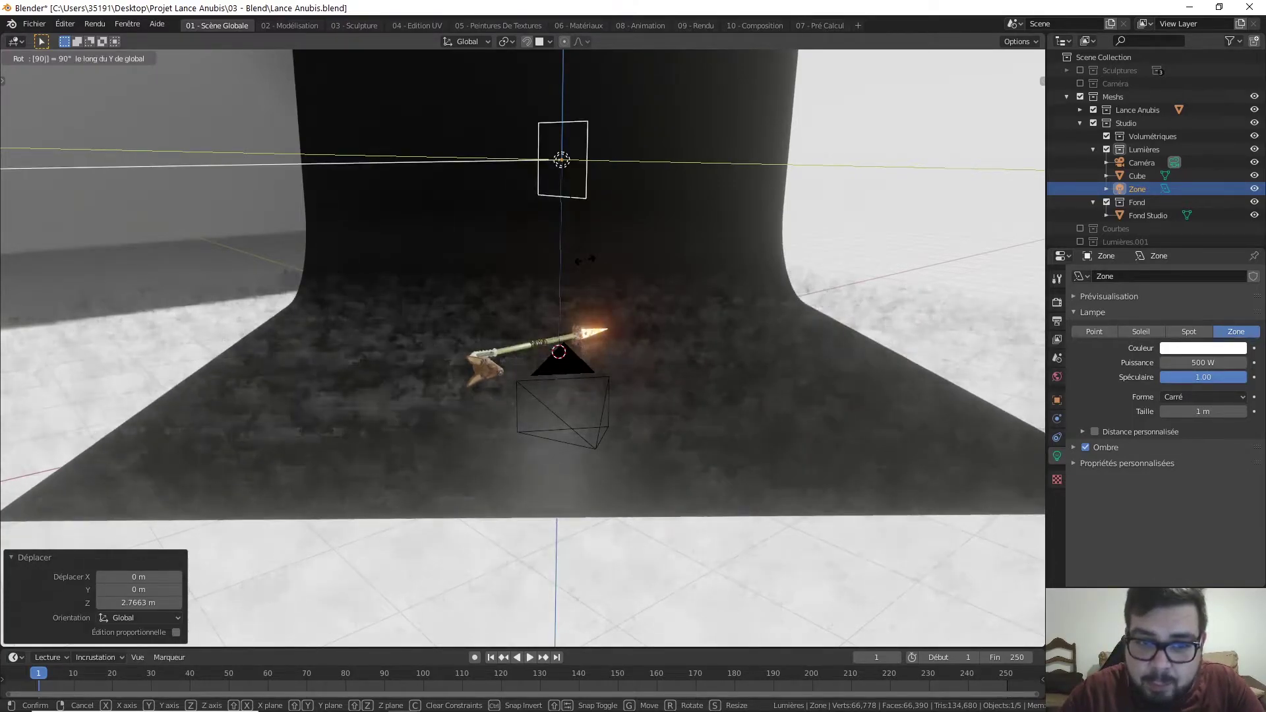
{"action": "key", "text": "Return"}
{"action": "key", "text": "KP_0"}
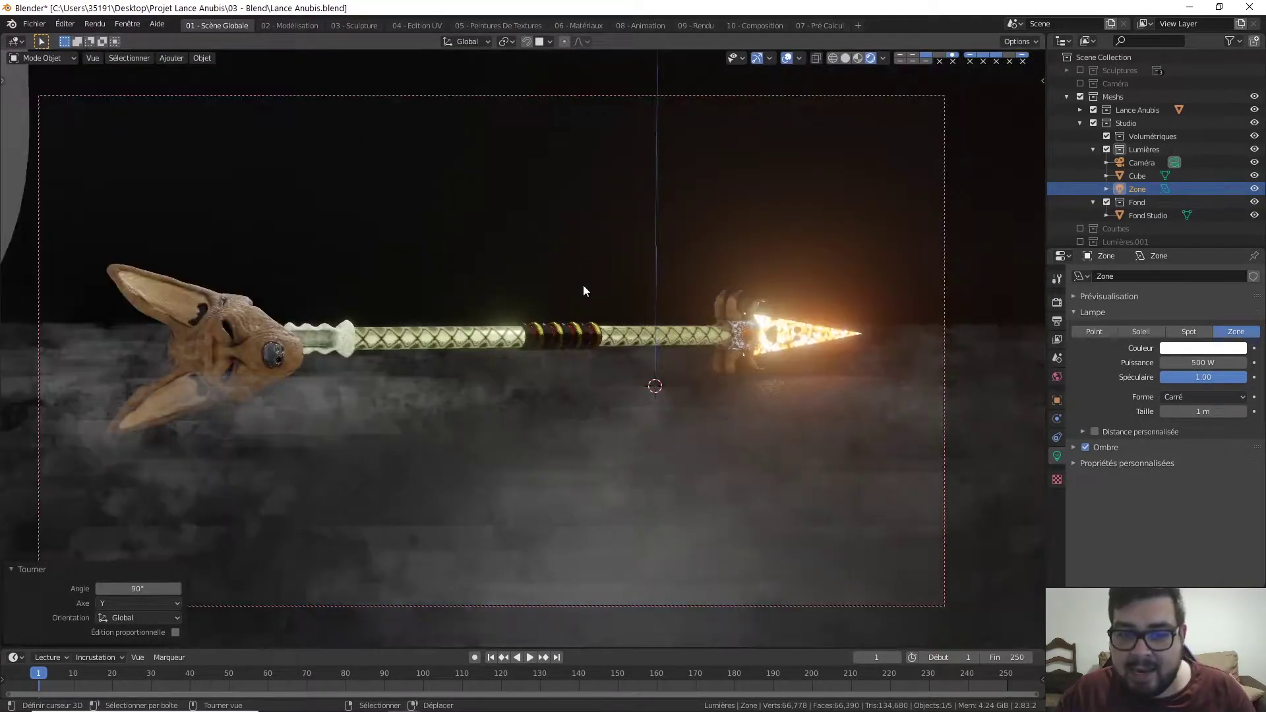
{"action": "key", "text": "KP_0"}
{"action": "mouse_move", "coordinate": [585, 286]}
{"action": "middle_mouse_down"}
{"action": "mouse_move", "coordinate": [599, 298]}
{"action": "mouse_move", "coordinate": [588, 299]}
{"action": "middle_mouse_up"}
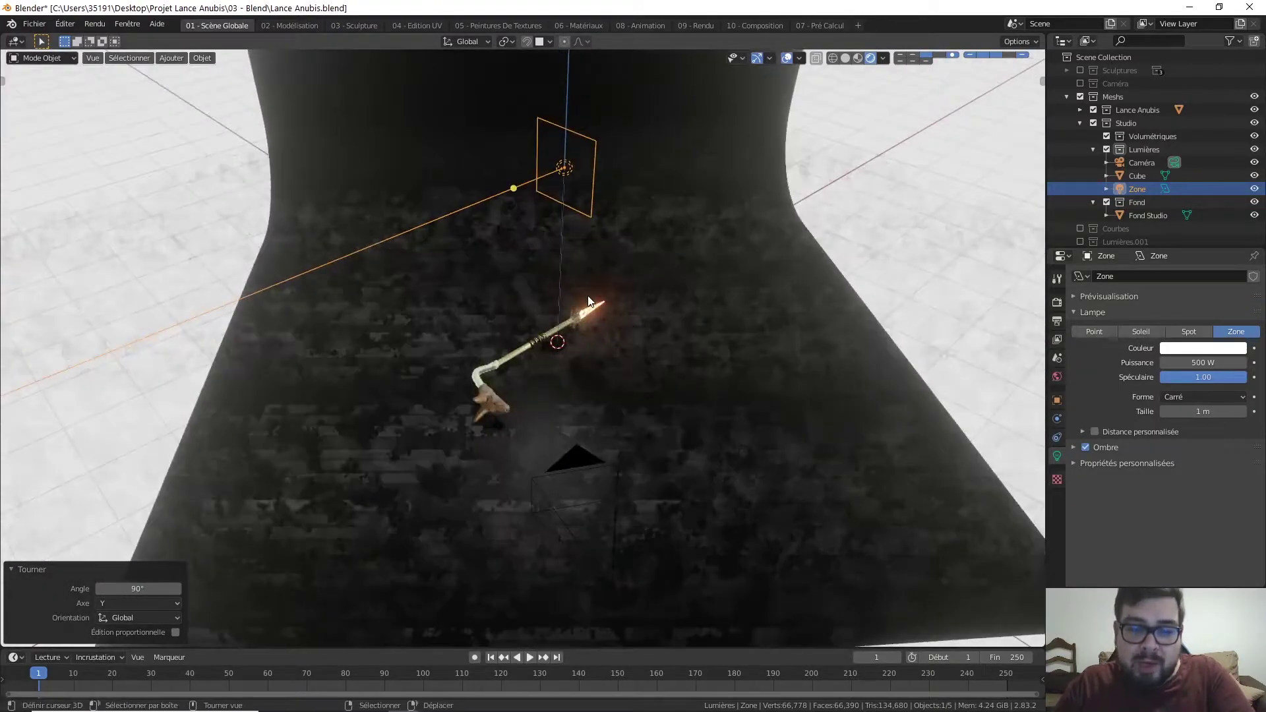
Shift the Zone light 7.06 m along X and lower it about 2.67 m
{"action": "key", "text": "g"}
{"action": "key", "text": "x"}
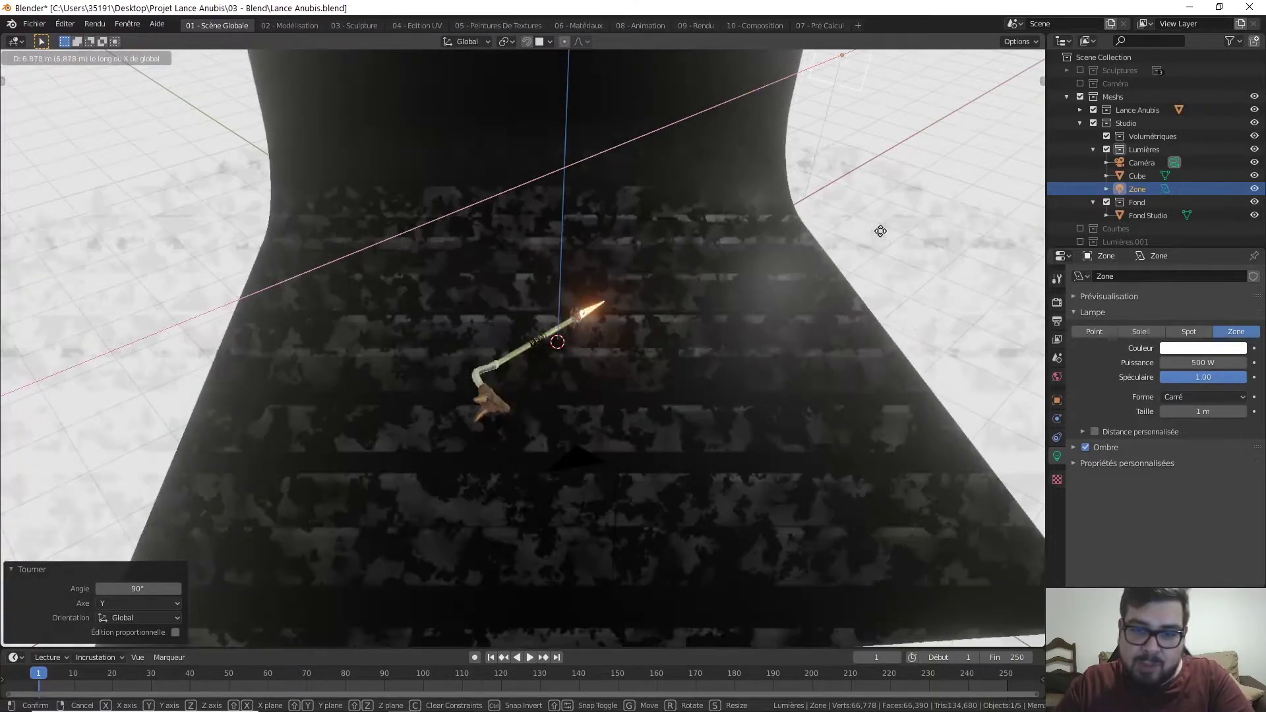
{"action": "left_click", "coordinate": [878, 233]}
{"action": "key", "text": "g"}
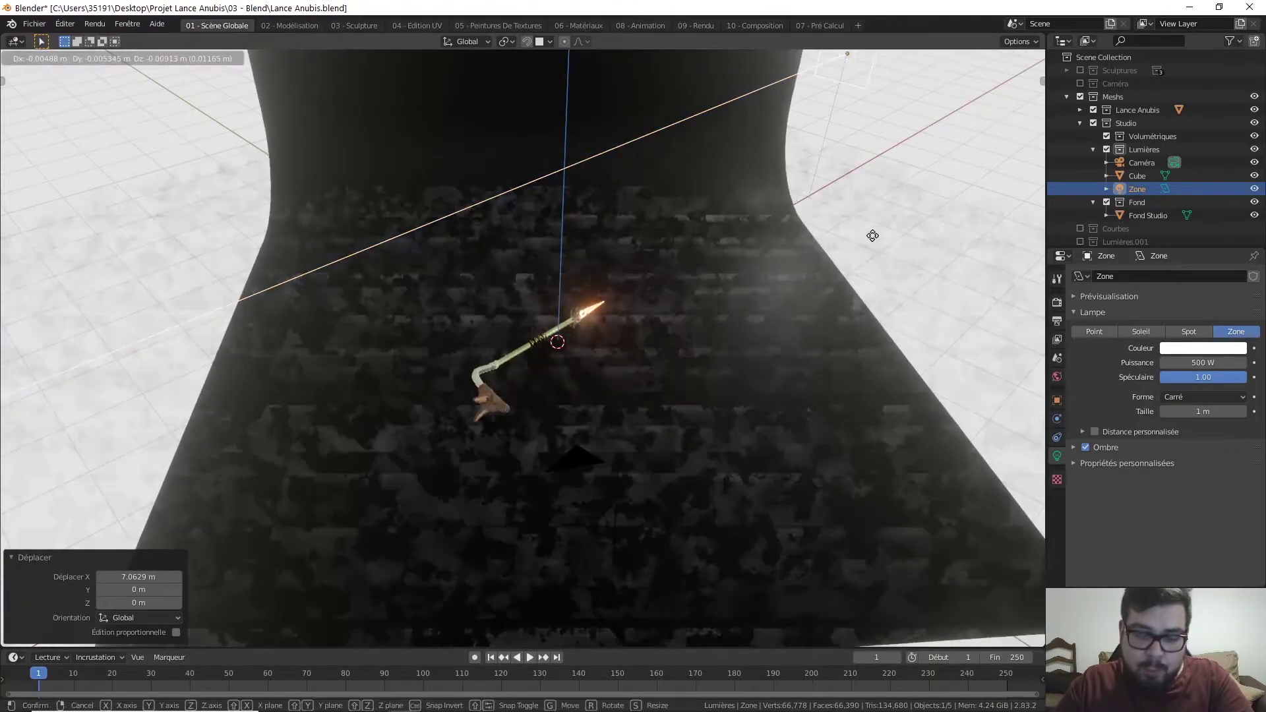
{"action": "key", "text": "z"}
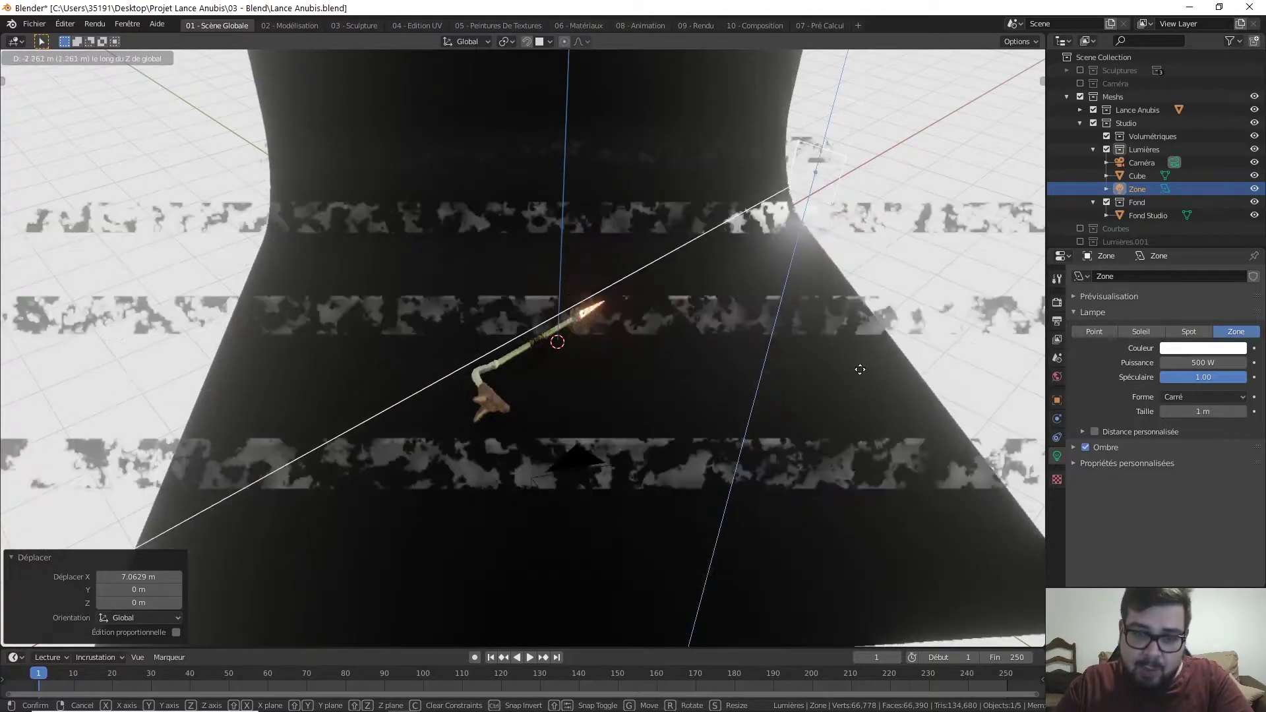
{"action": "left_click", "coordinate": [862, 376]}
{"action": "middle_click_drag", "start_coordinate": [861, 378], "coordinate": [851, 317]}
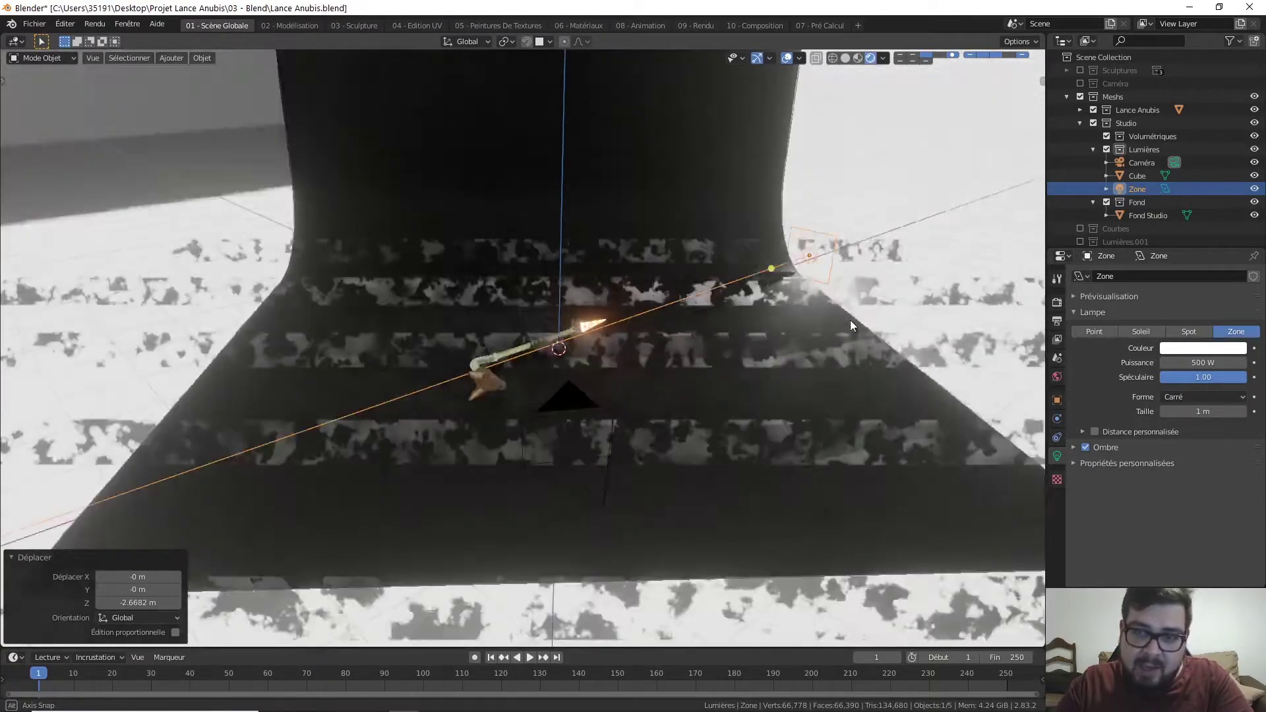
Fine-tune the light's position: -1.28 m along X and about 0.88 m higher
{"action": "key", "text": "g"}
{"action": "key", "text": "z"}
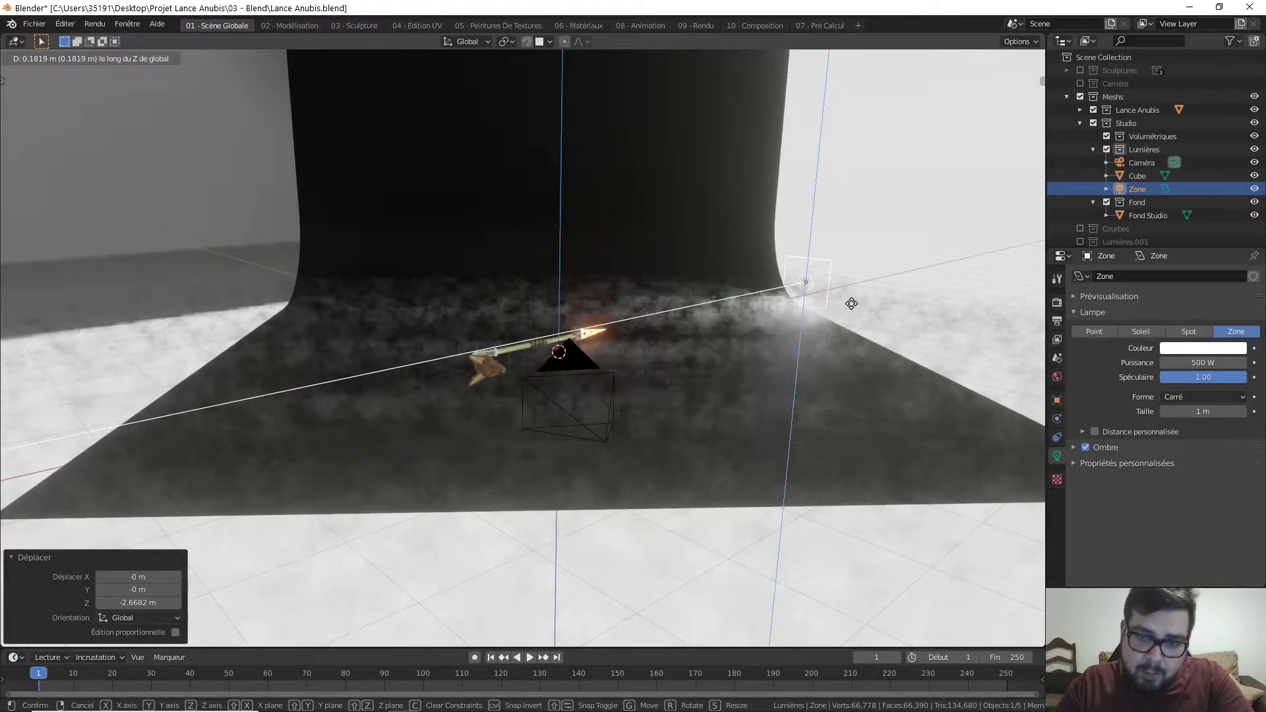
{"action": "left_click", "coordinate": [852, 304]}
{"action": "key", "text": "g"}
{"action": "key", "text": "y"}
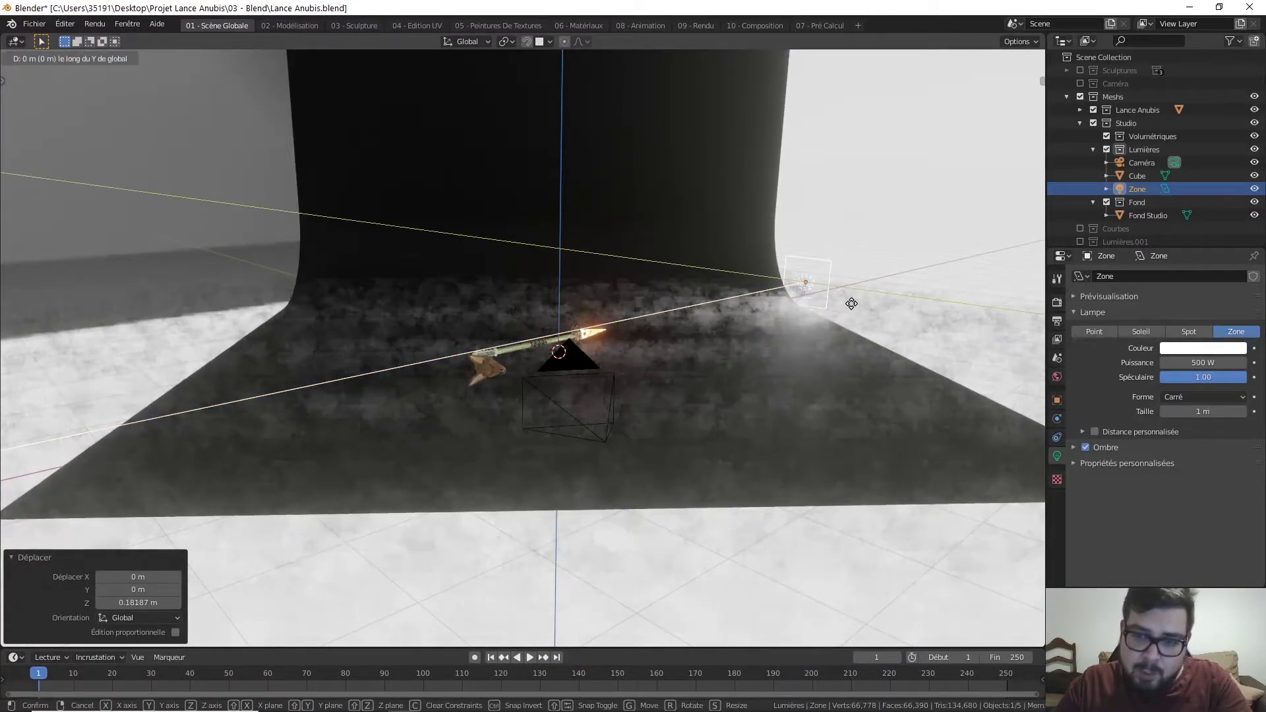
{"action": "key", "text": "x"}
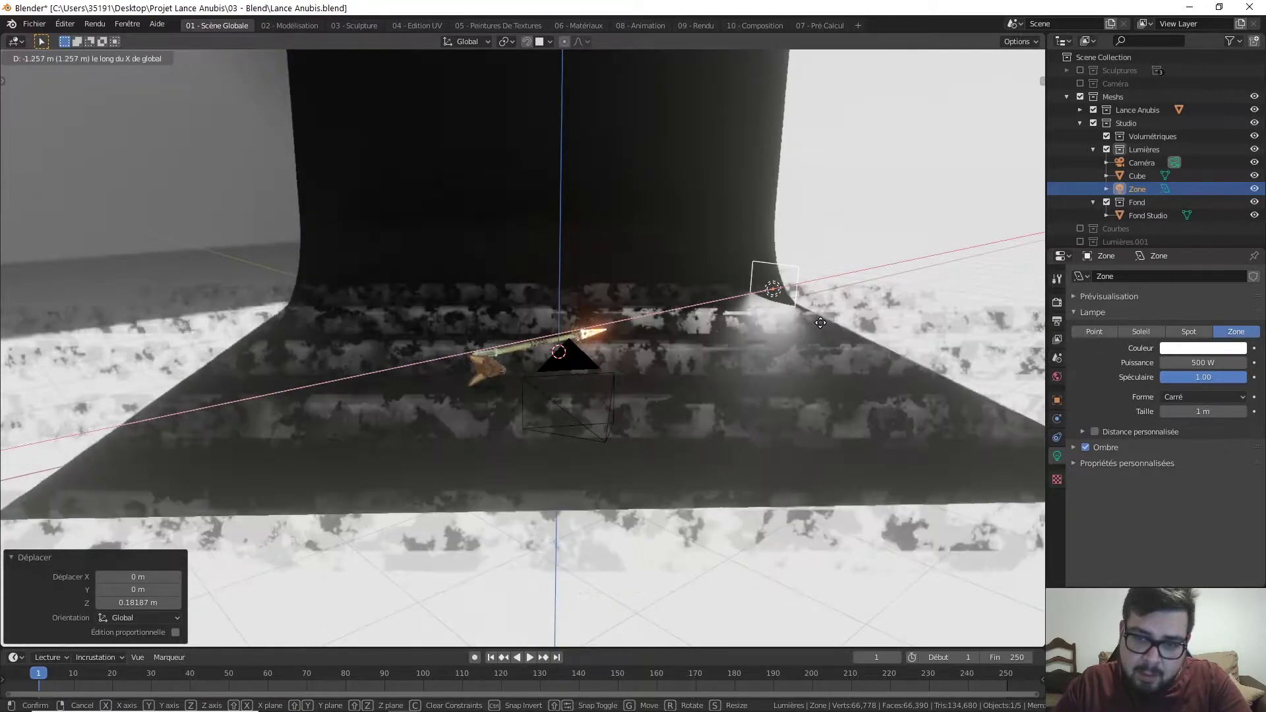
{"action": "left_click", "coordinate": [821, 322]}
{"action": "key", "text": "g"}
{"action": "key", "text": "z"}
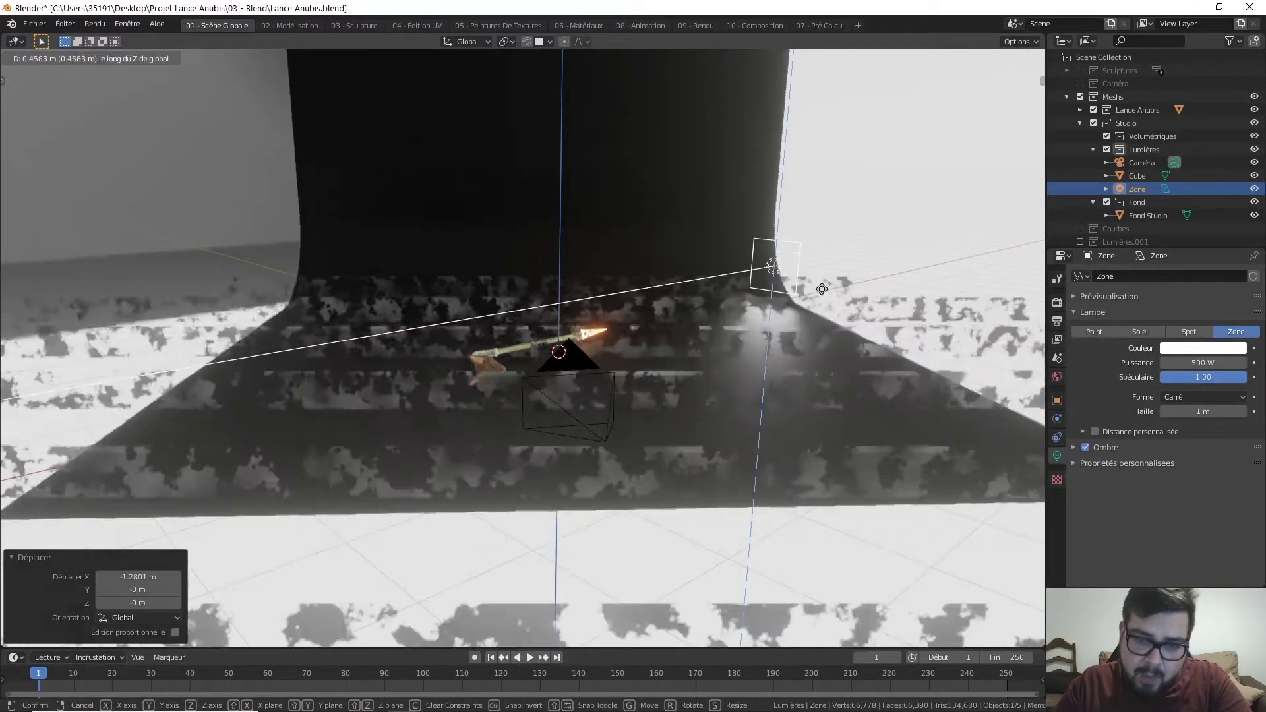
{"action": "left_click", "coordinate": [820, 278]}
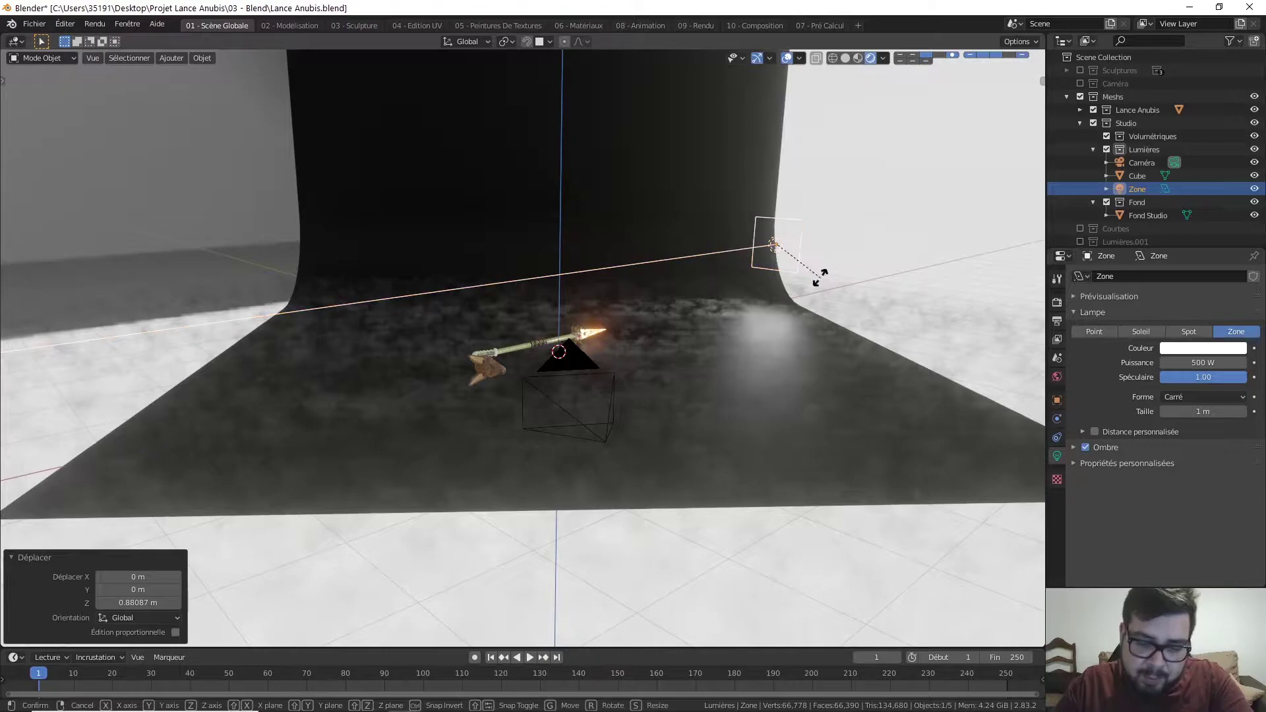
Tilt the light about -8.78° around Y, then deselect everything
{"action": "key", "text": "r"}
{"action": "key", "text": "y"}
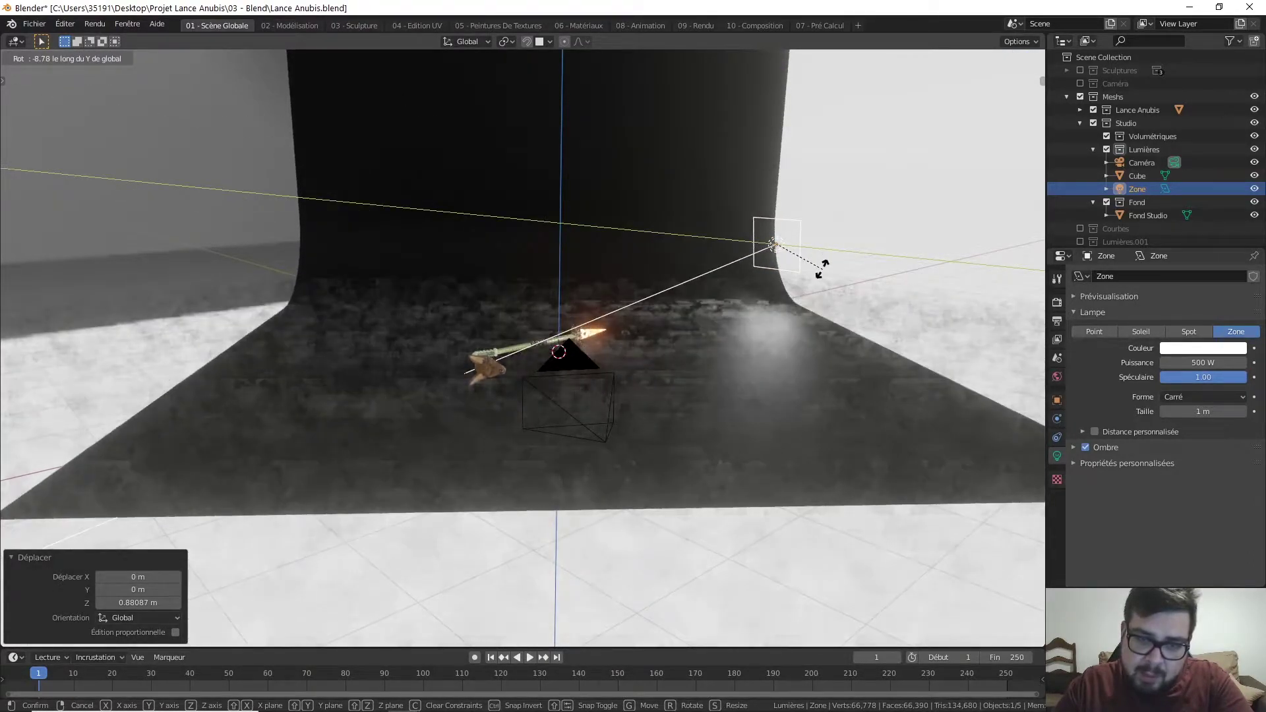
{"action": "left_click", "coordinate": [823, 269]}
{"action": "key", "text": "a"}
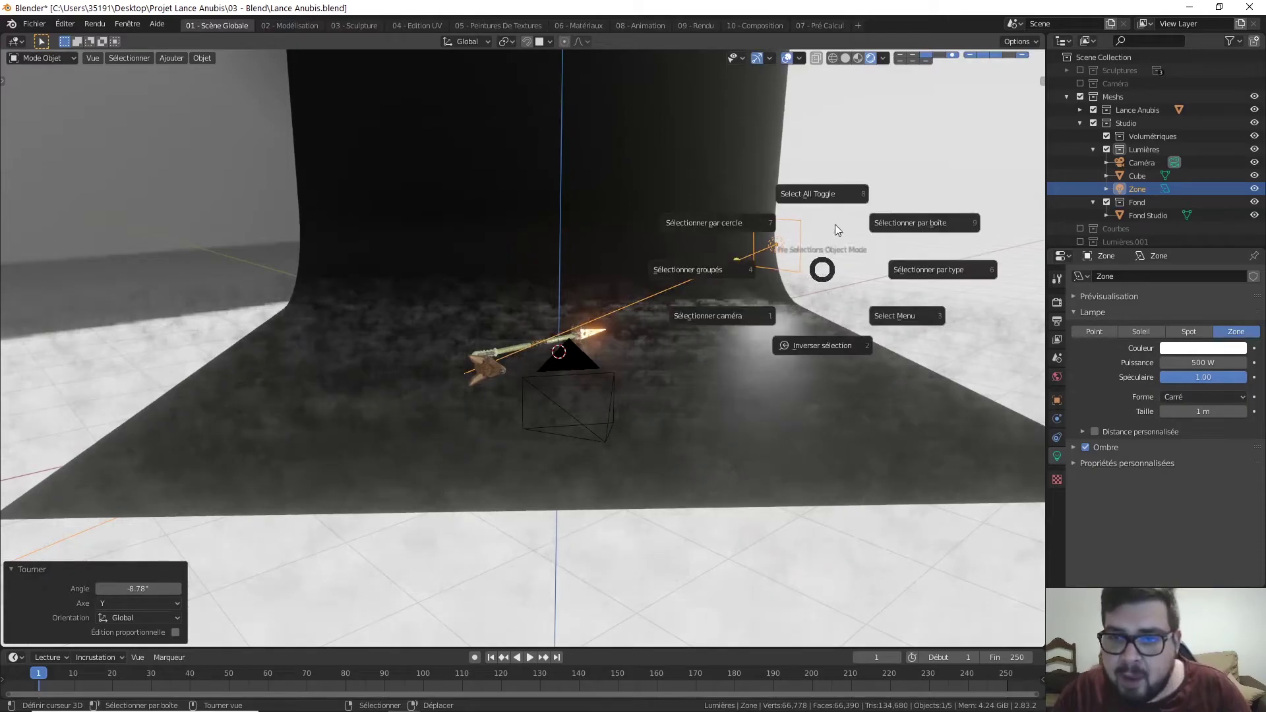
{"action": "left_click", "coordinate": [824, 195]}
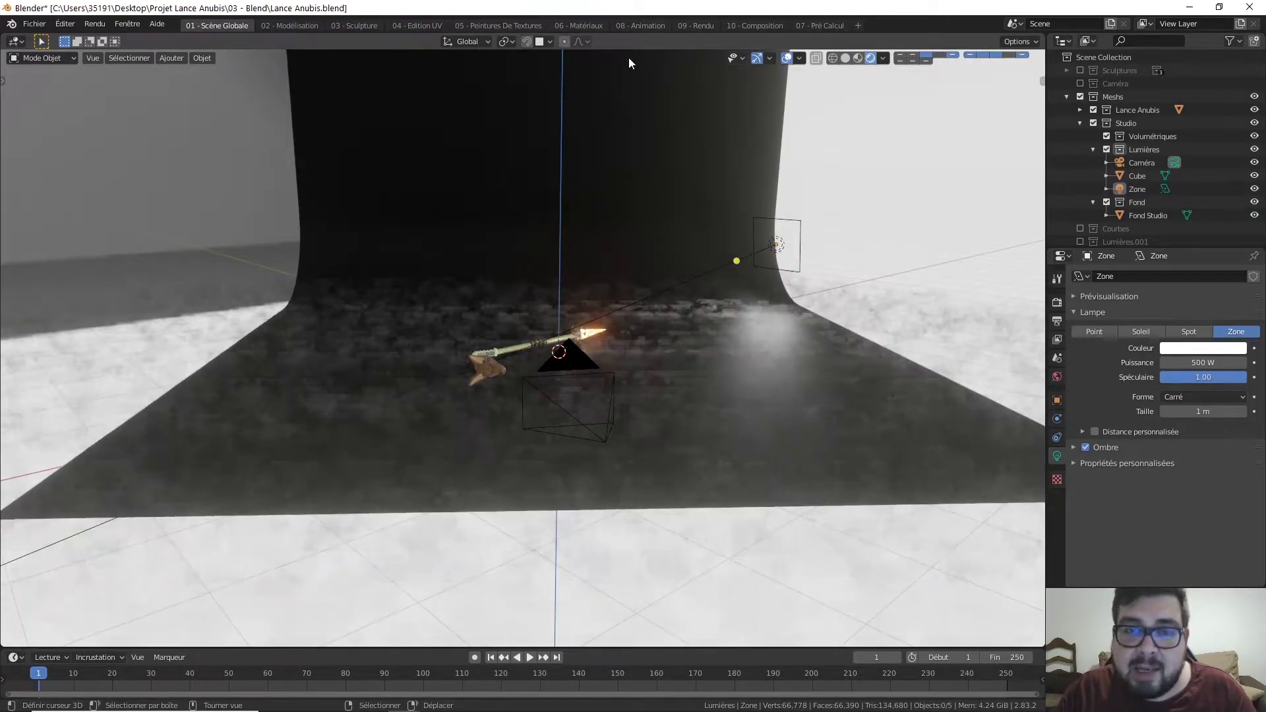
Add a second Zone area light 3.643 m above the origin and check the camera framing
{"action": "key", "text": "shift+a"}
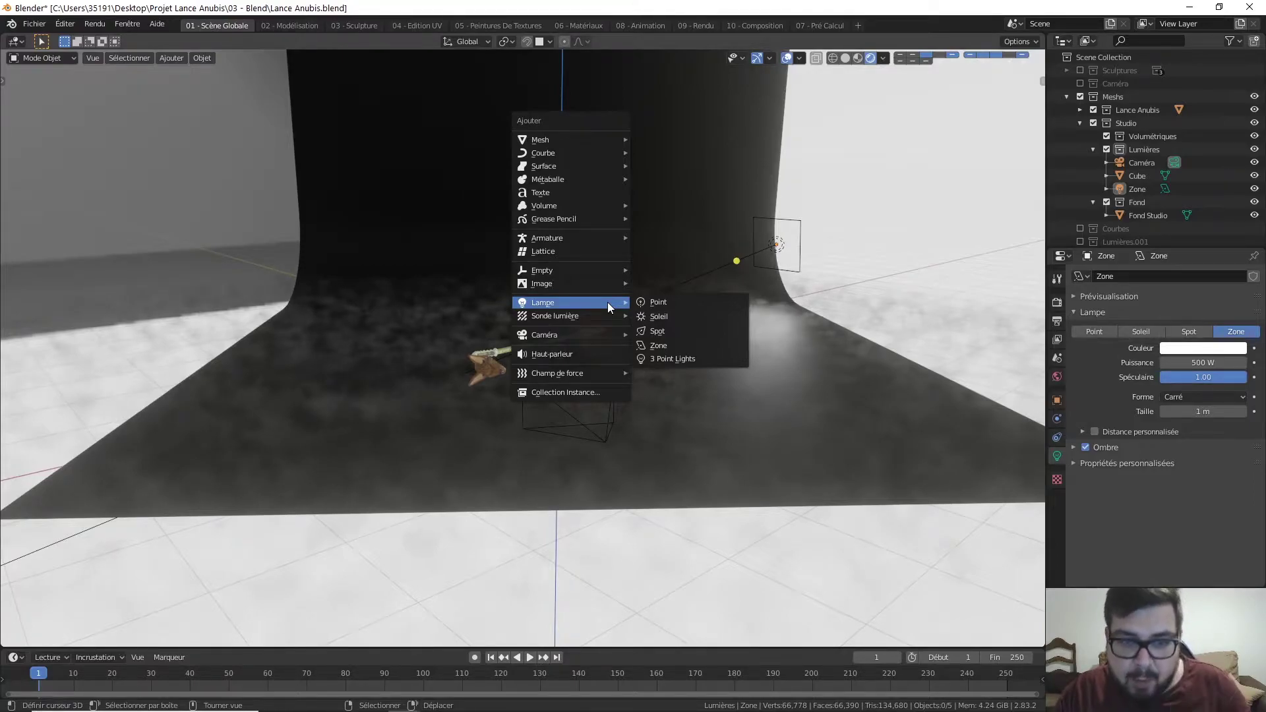
{"action": "left_click", "coordinate": [654, 338]}
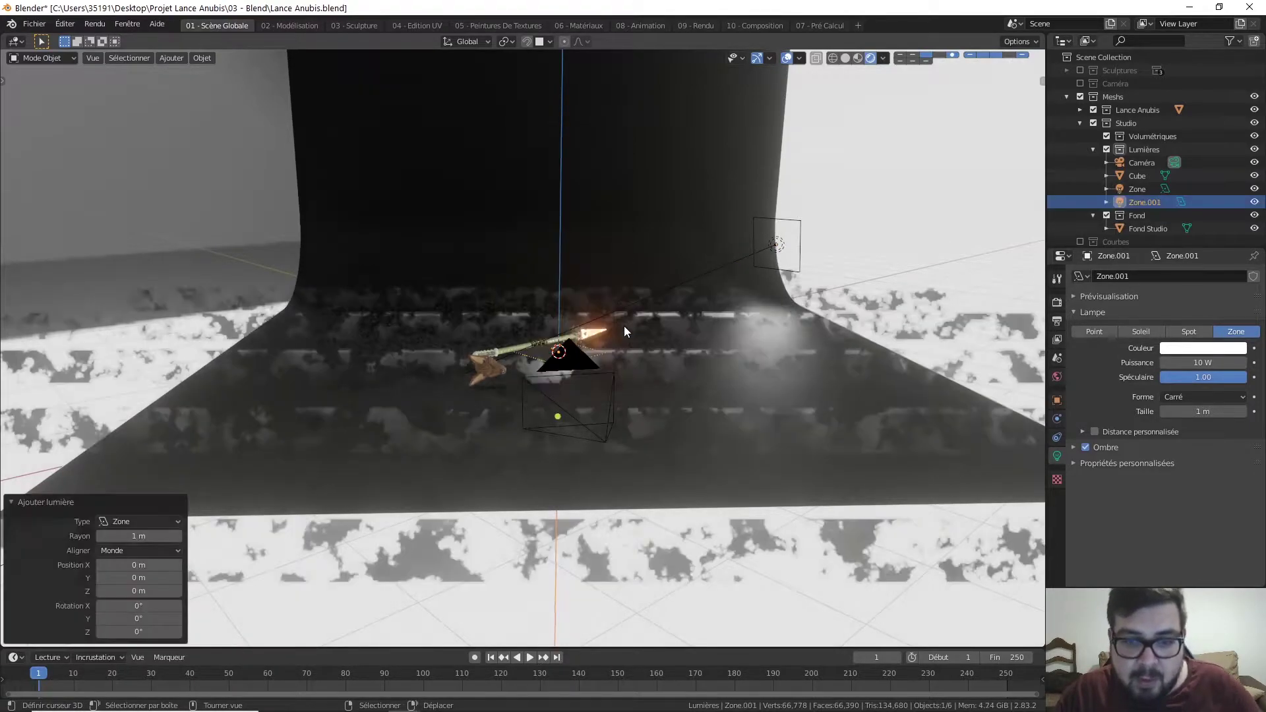
{"action": "key", "text": "g"}
{"action": "key", "text": "z"}
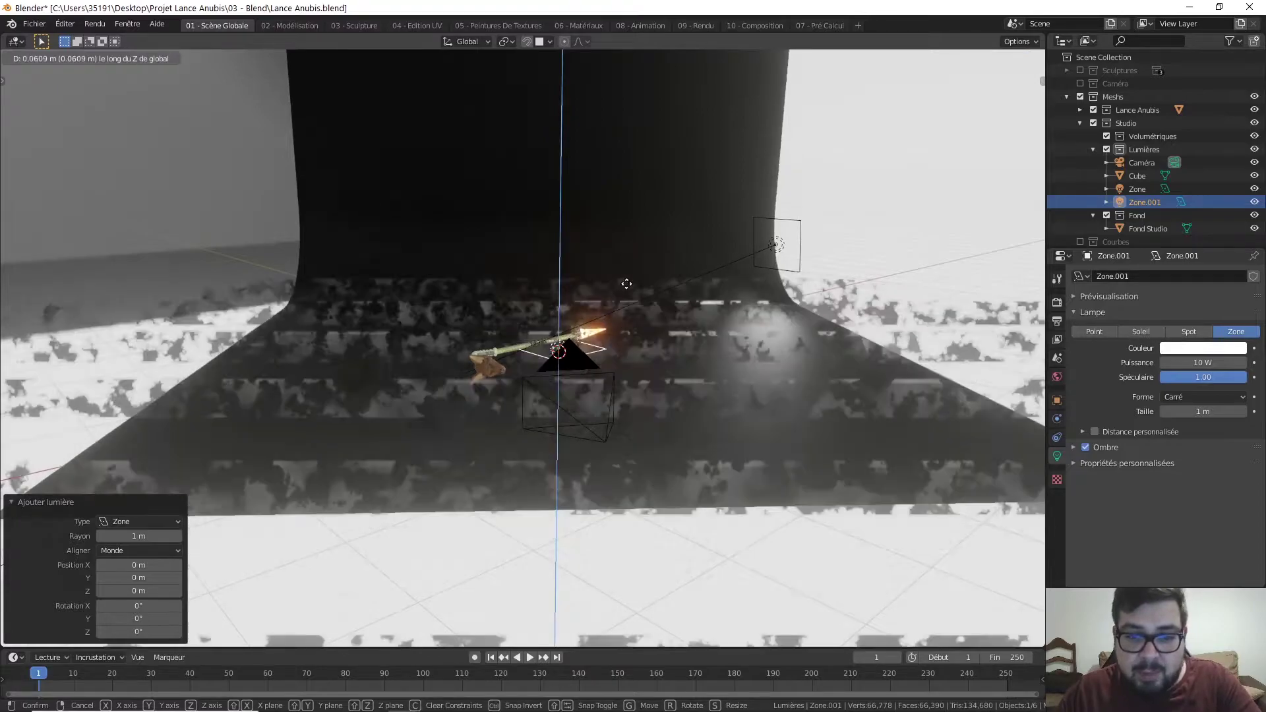
{"action": "left_click", "coordinate": [616, 73]}
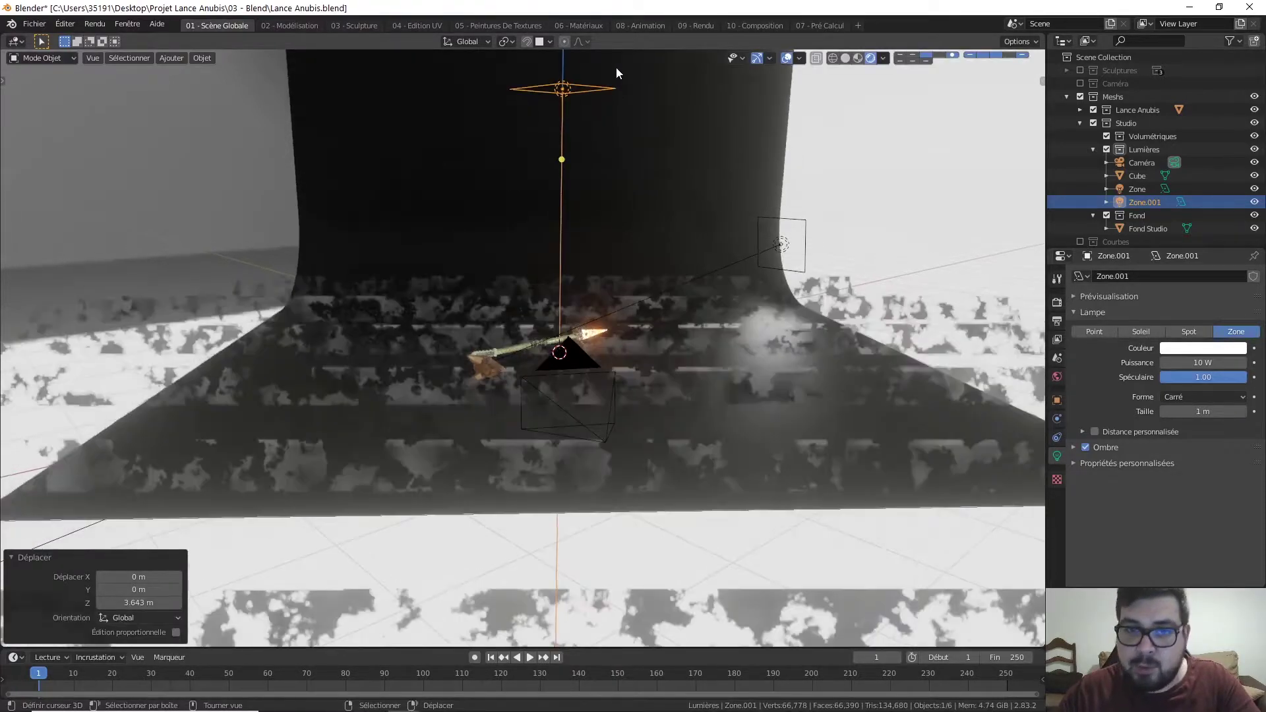
{"action": "key", "text": "KP_0"}
{"action": "key", "text": "KP_0"}
{"action": "scroll", "coordinate": [587, 180], "scroll_direction": "down", "scroll_amount": 5}
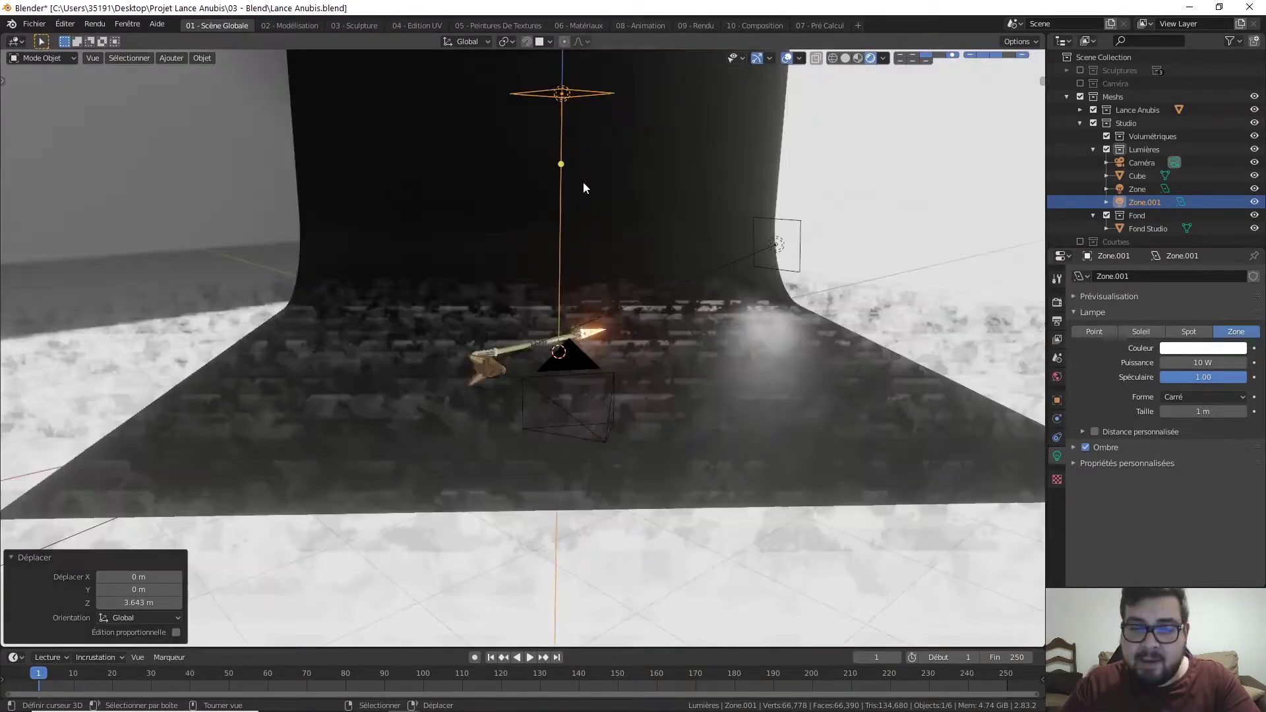
{"action": "scroll", "coordinate": [577, 195], "scroll_direction": "down", "scroll_amount": 5}
Lift the second light to 7.6549 m and scale it 10 times larger
{"action": "key", "text": "g"}
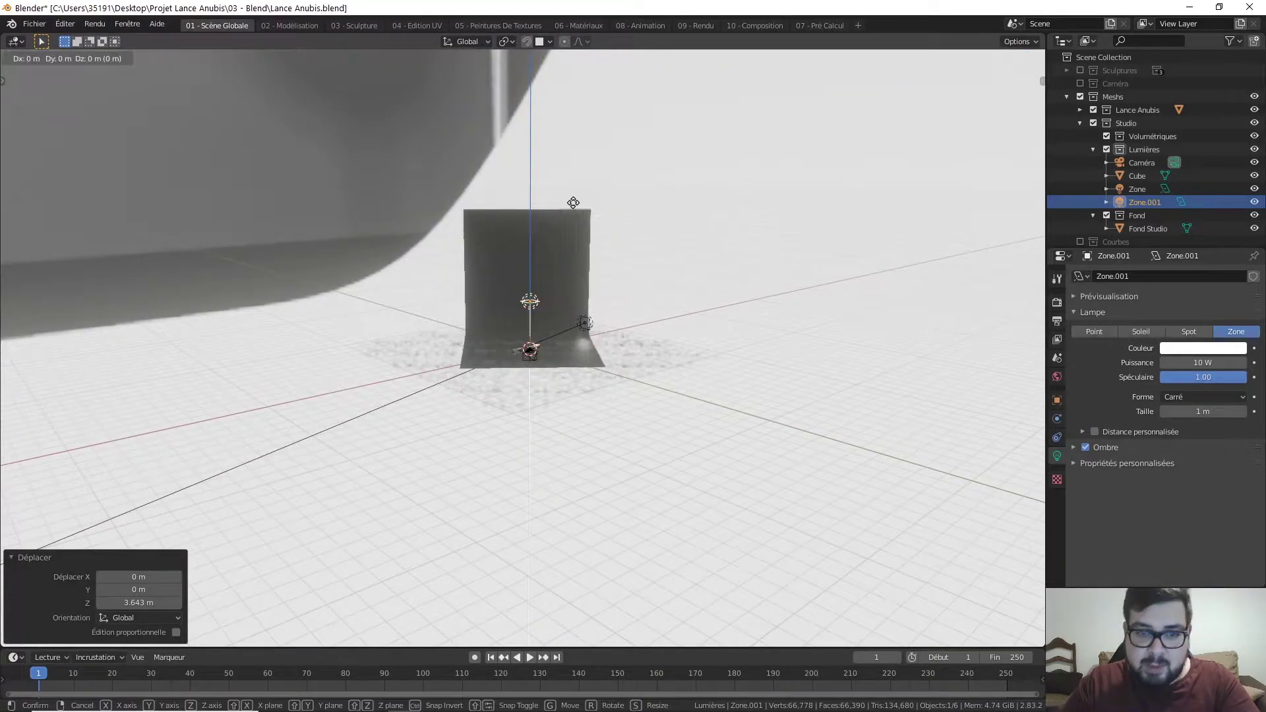
{"action": "key", "text": "z"}
{"action": "left_click", "coordinate": [561, 99]}
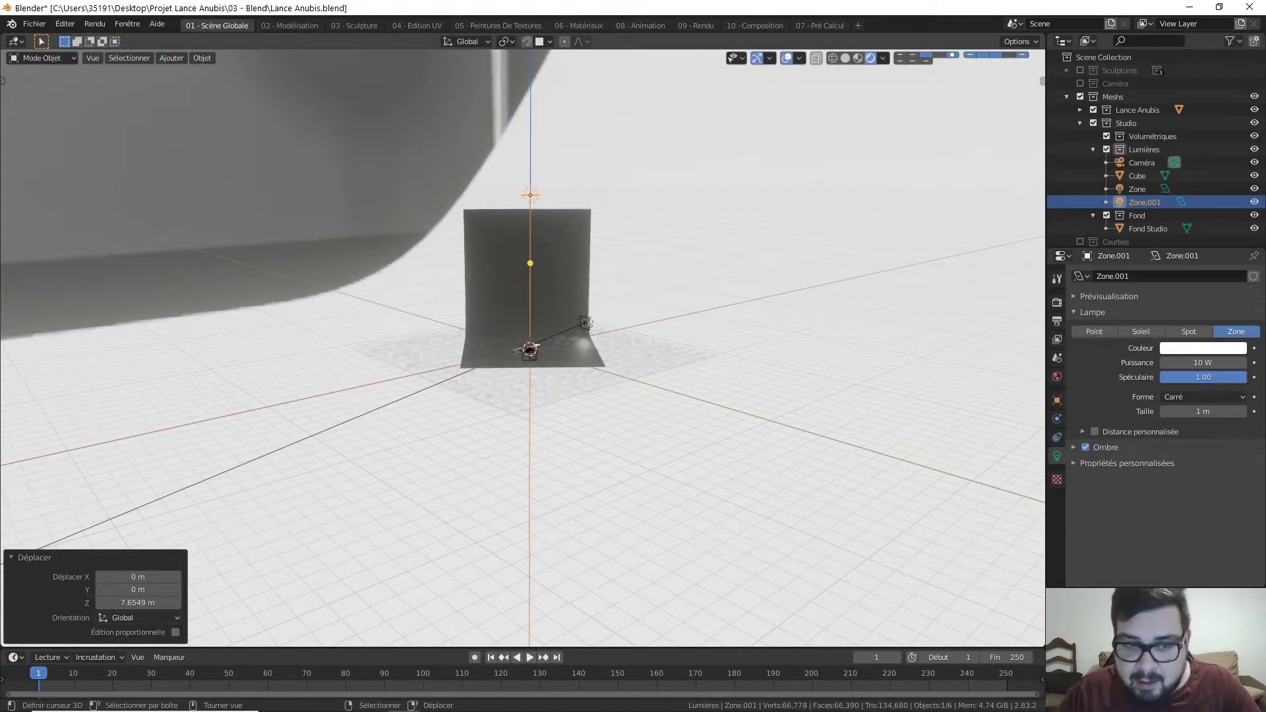
{"action": "type", "text": "s10"}
{"action": "key", "text": "Return"}
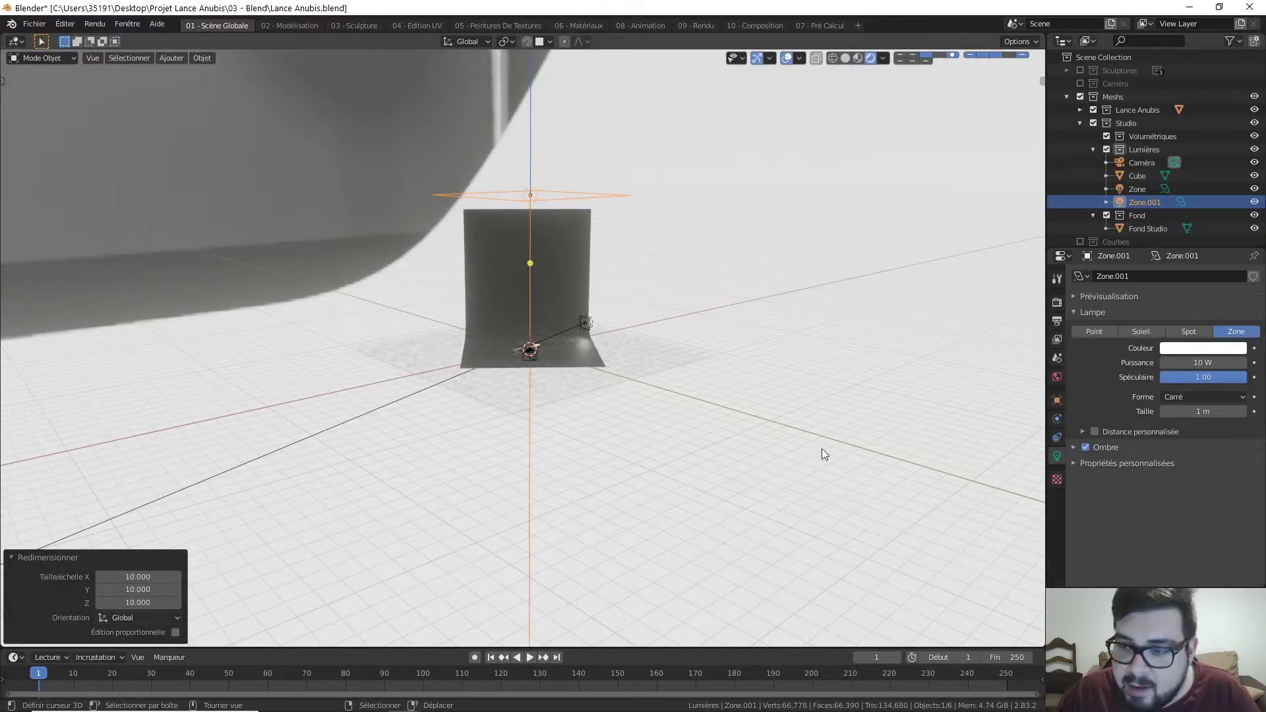
Set the second light's Puissance to 1500 W
{"action": "left_click", "coordinate": [1194, 363]}
{"action": "type", "text": "1"}
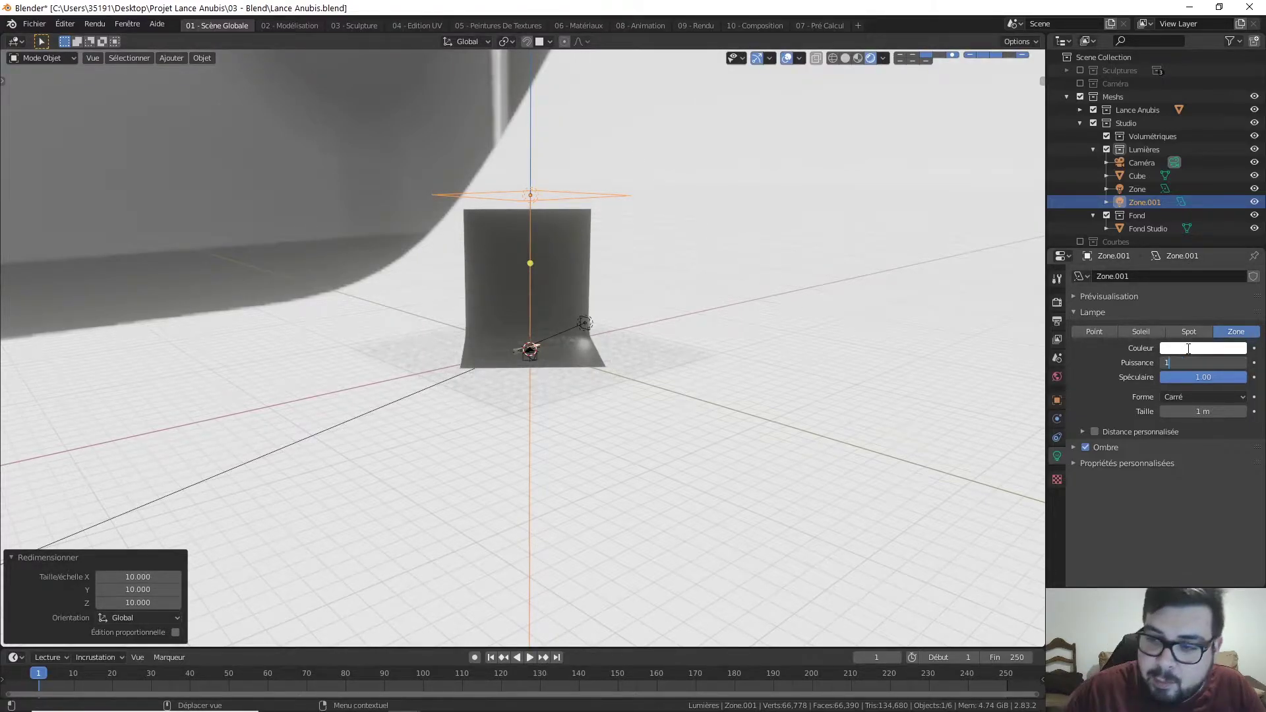
{"action": "type", "text": "500"}
{"action": "key", "text": "Return"}
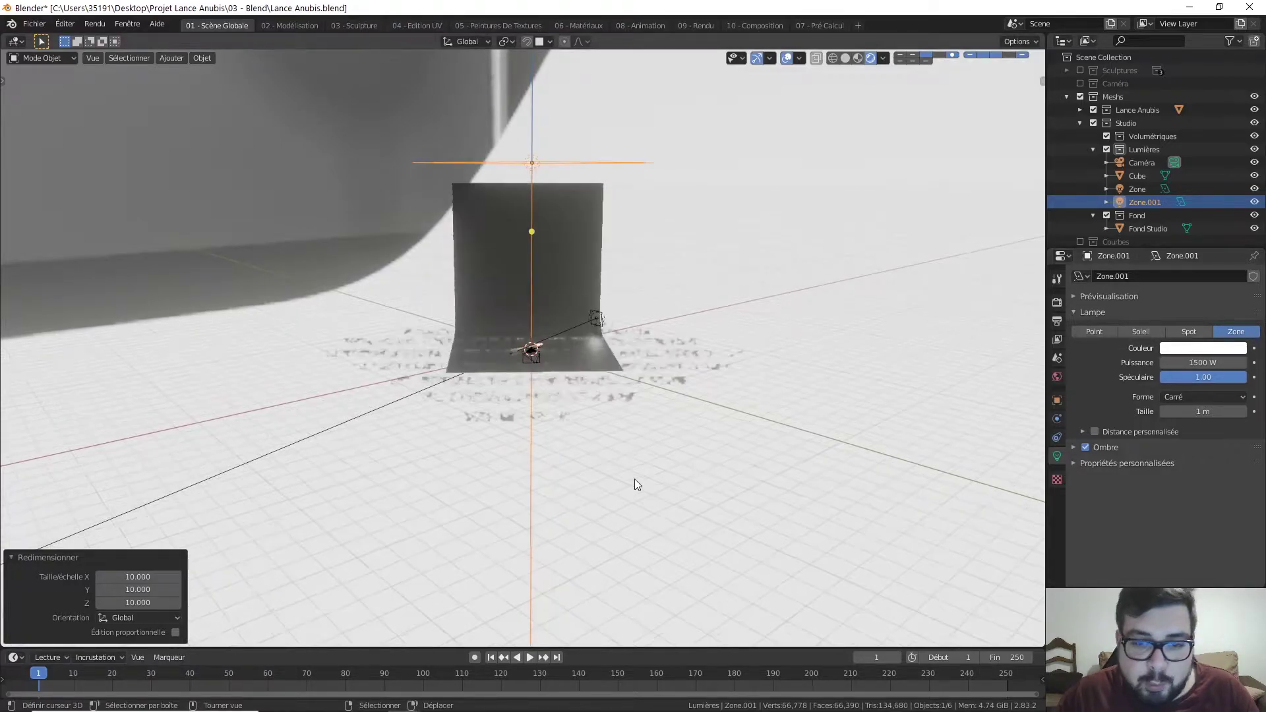
{"action": "scroll", "coordinate": [634, 479], "scroll_direction": "up", "scroll_amount": 5}
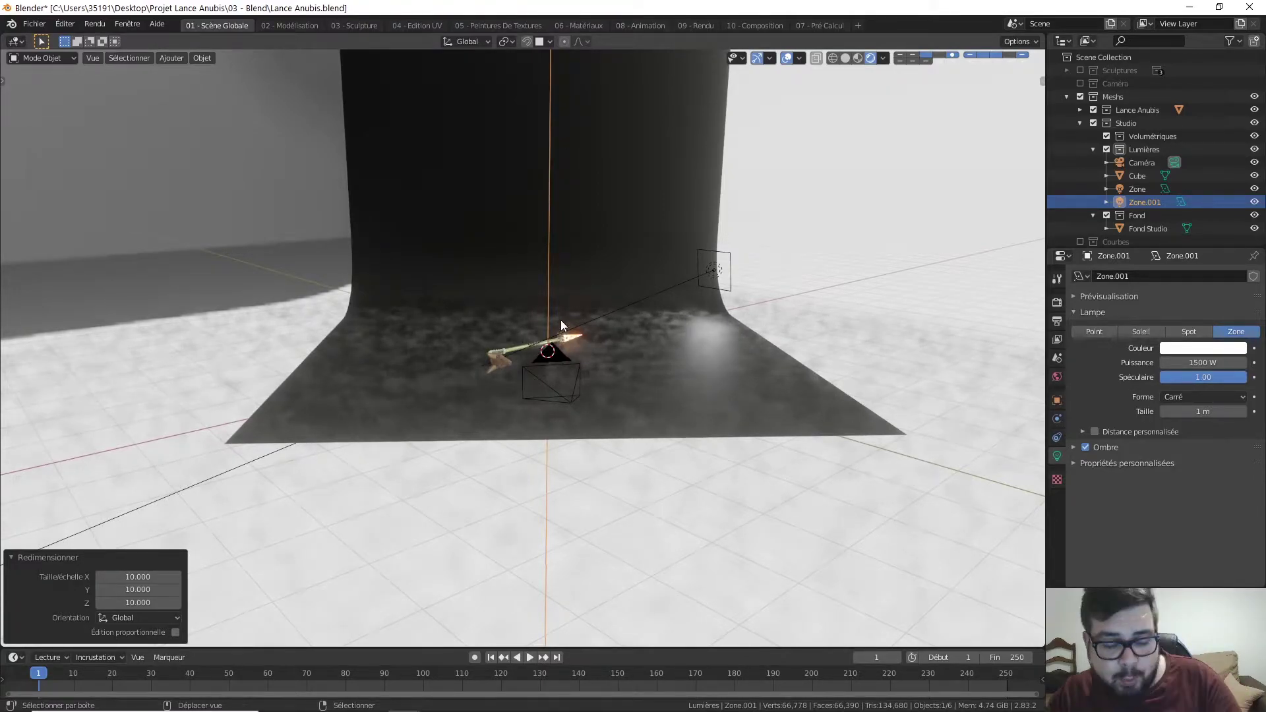
{"action": "key", "text": "shift+a"}
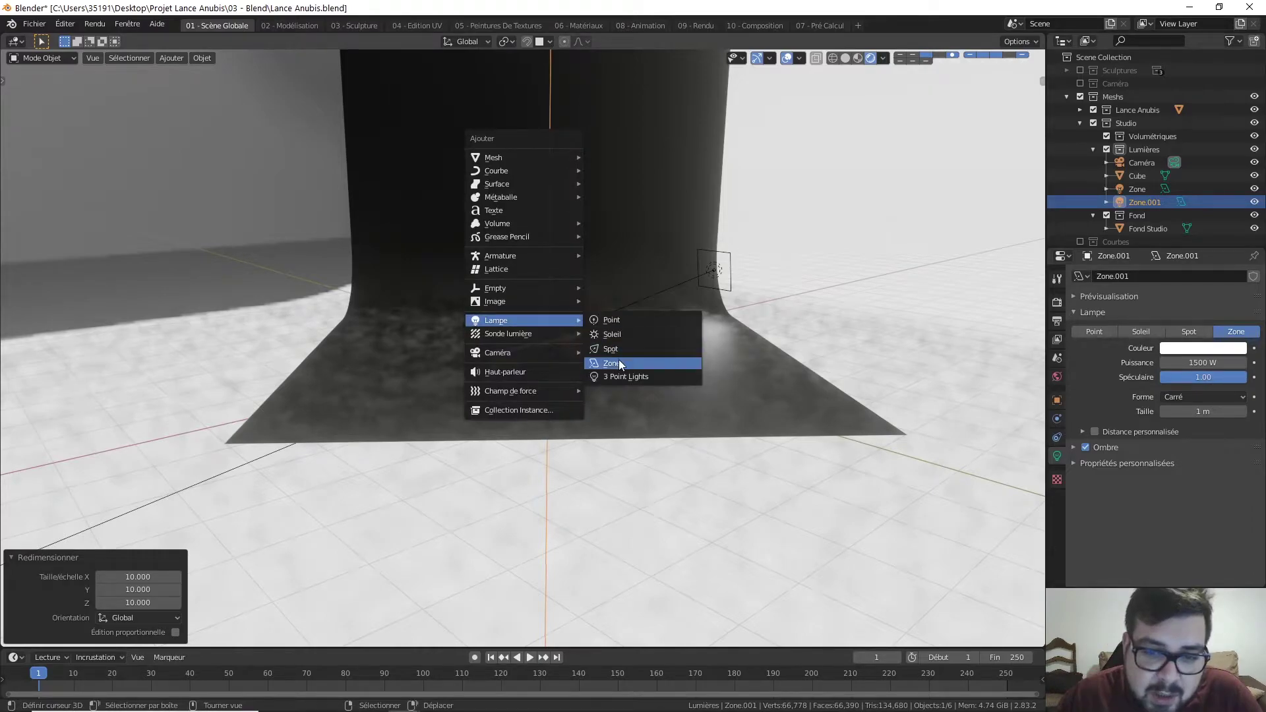
Add a third Zone area light and turn it -90° about the Y axis
{"action": "left_click", "coordinate": [617, 364]}
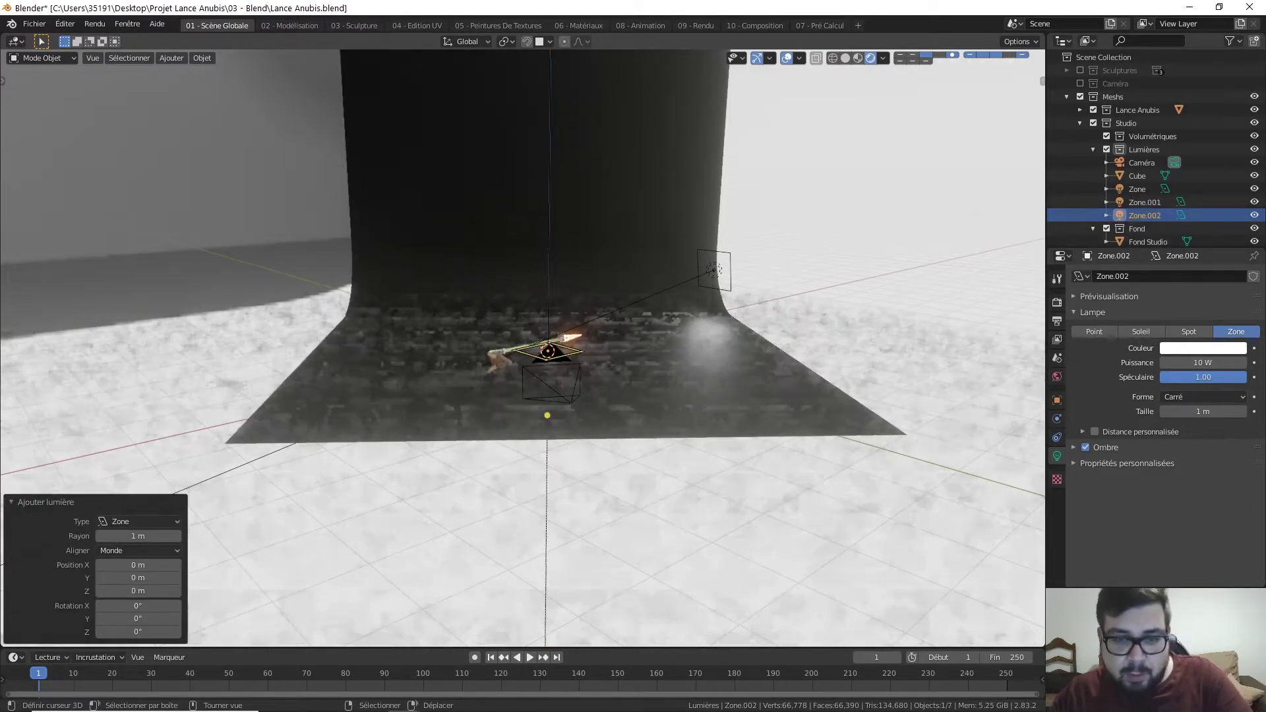
{"action": "key", "text": "r"}
{"action": "key", "text": "y"}
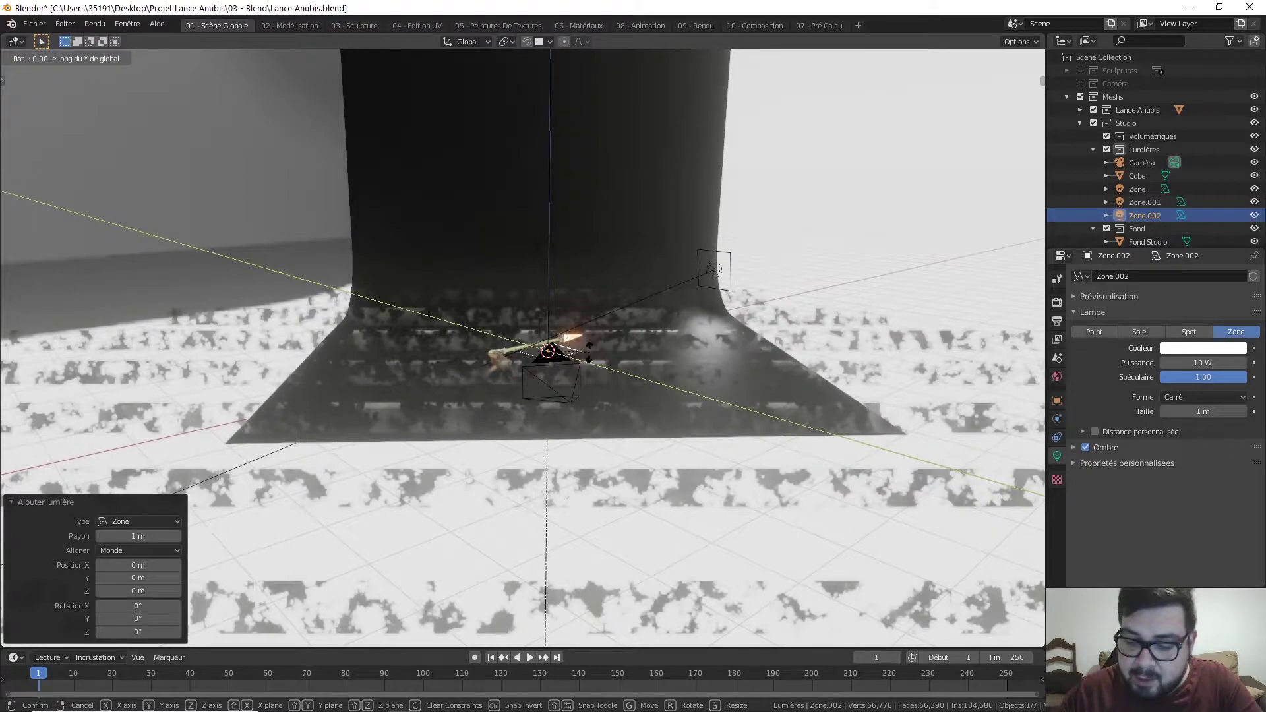
{"action": "type", "text": "9"}
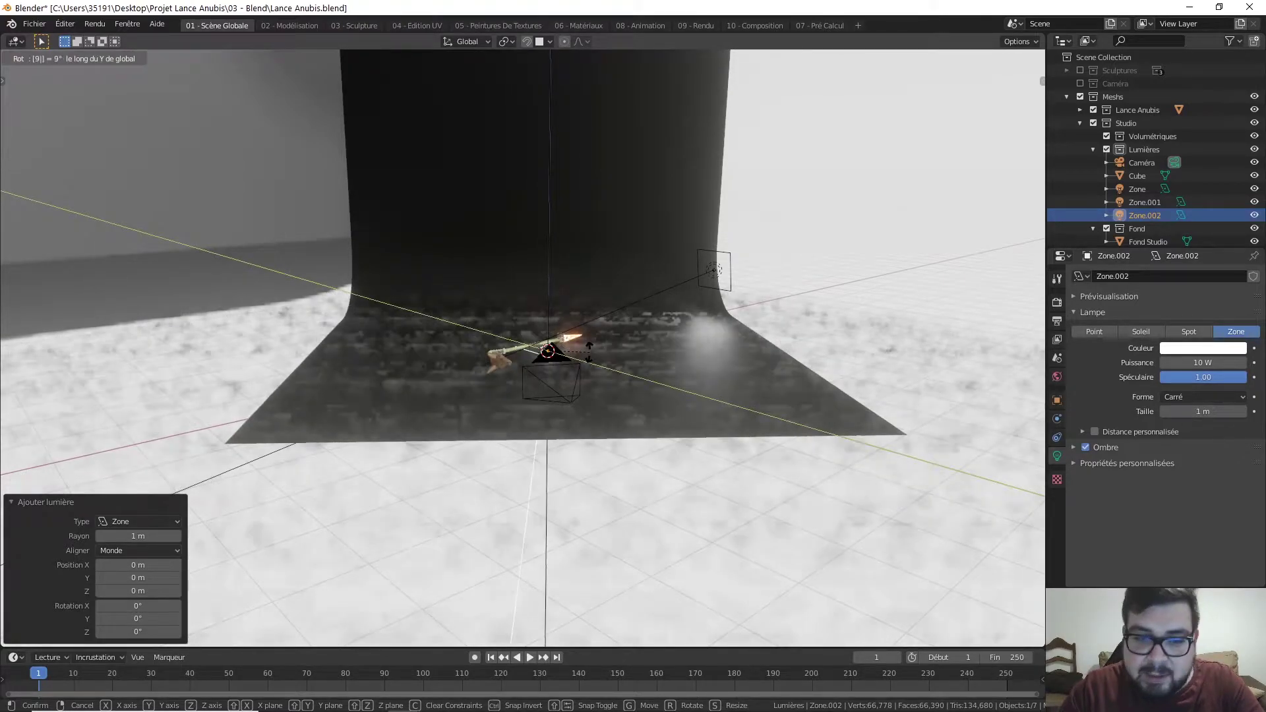
{"action": "type", "text": "0-"}
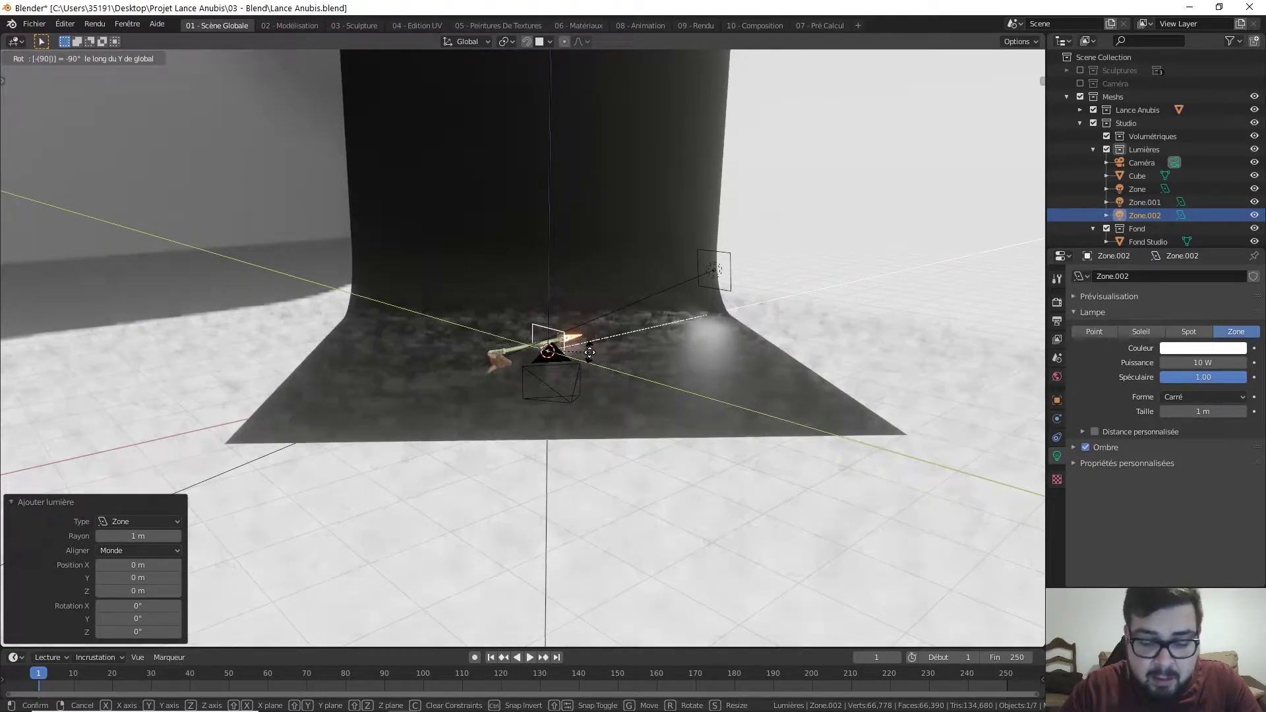
{"action": "key", "text": "Return"}
Move the third light to X -6.3475 m and raise it to 0.66708 m
{"action": "key", "text": "g"}
{"action": "key", "text": "x"}
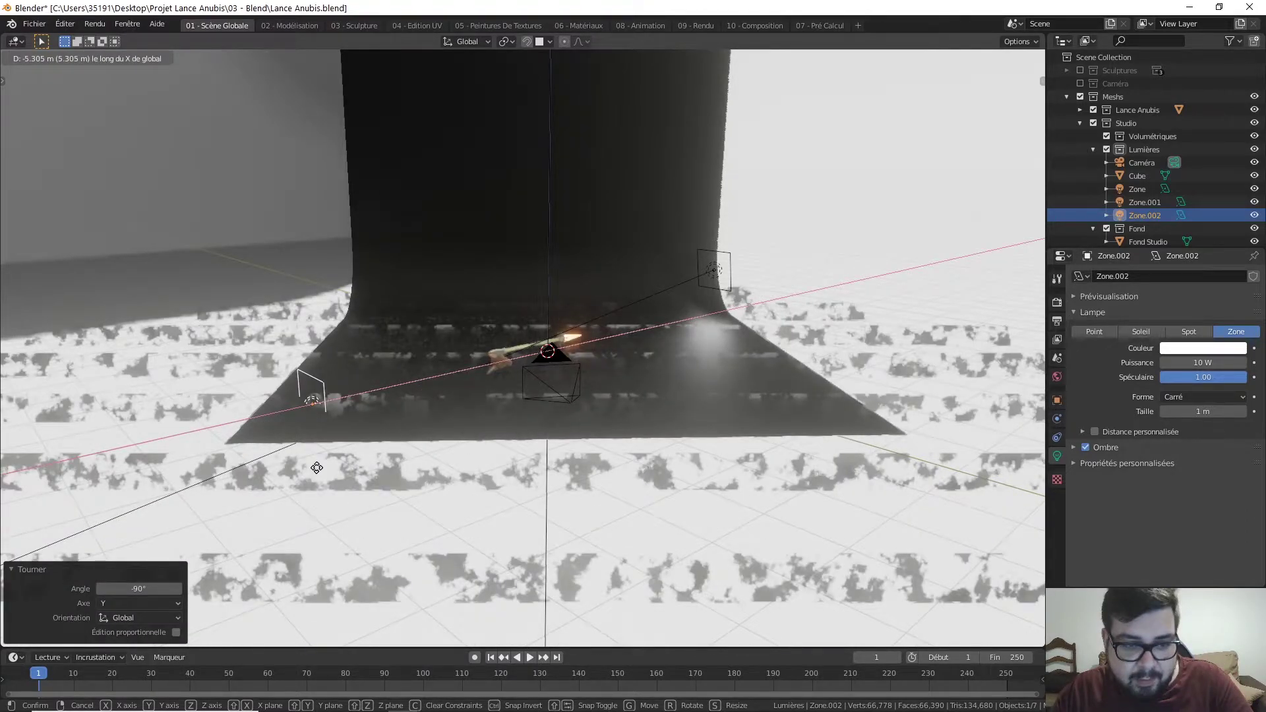
{"action": "key", "text": "Return"}
{"action": "key", "text": "g"}
{"action": "key", "text": "z"}
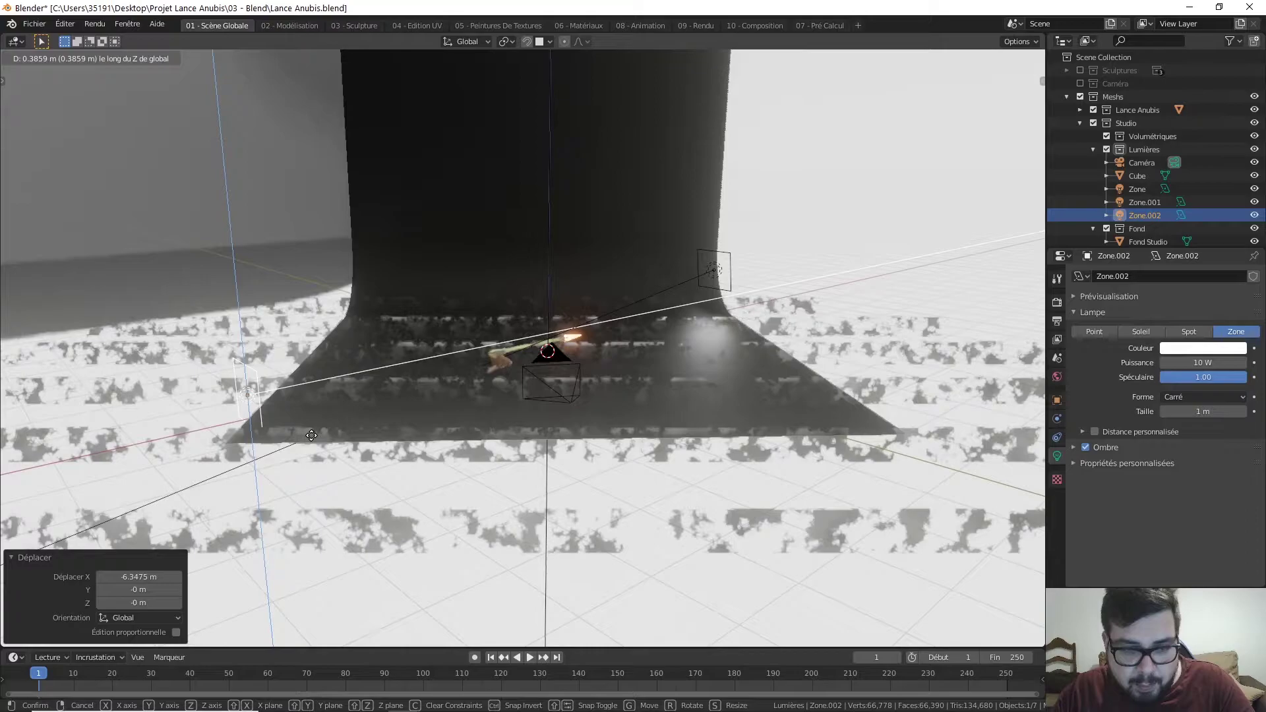
{"action": "key", "text": "Return"}
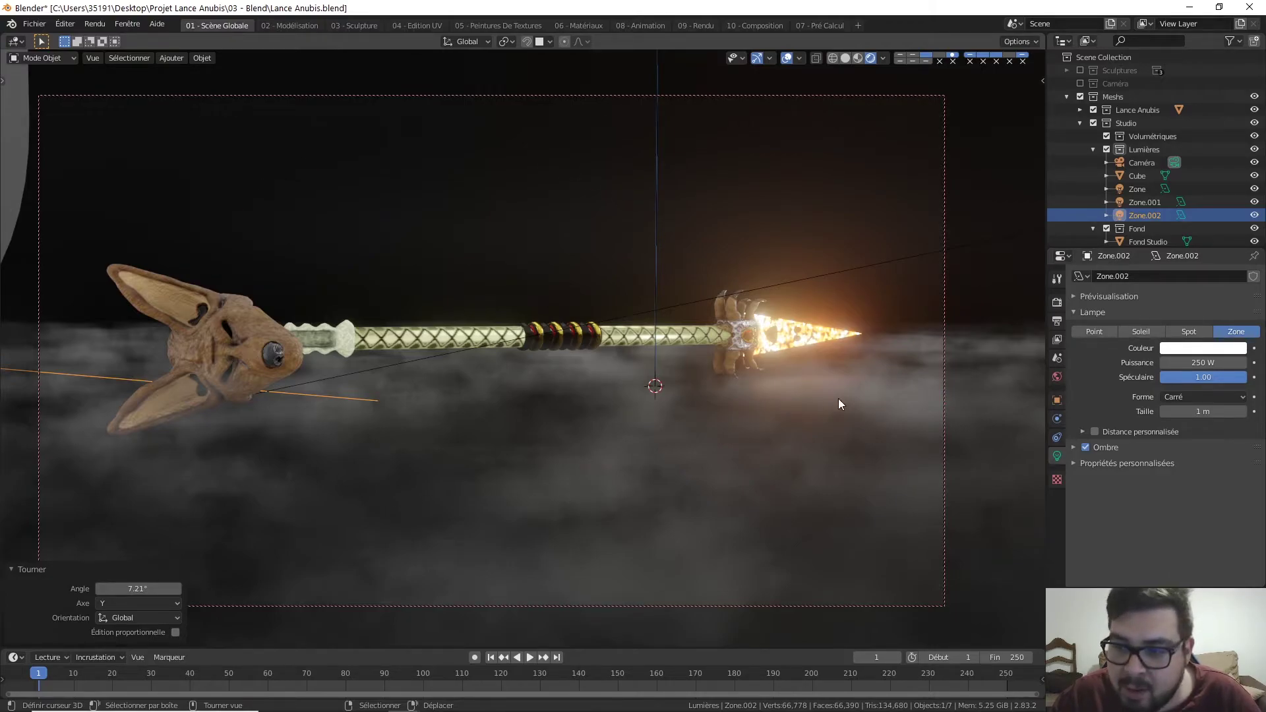
{"action": "key", "text": "KP_0"}
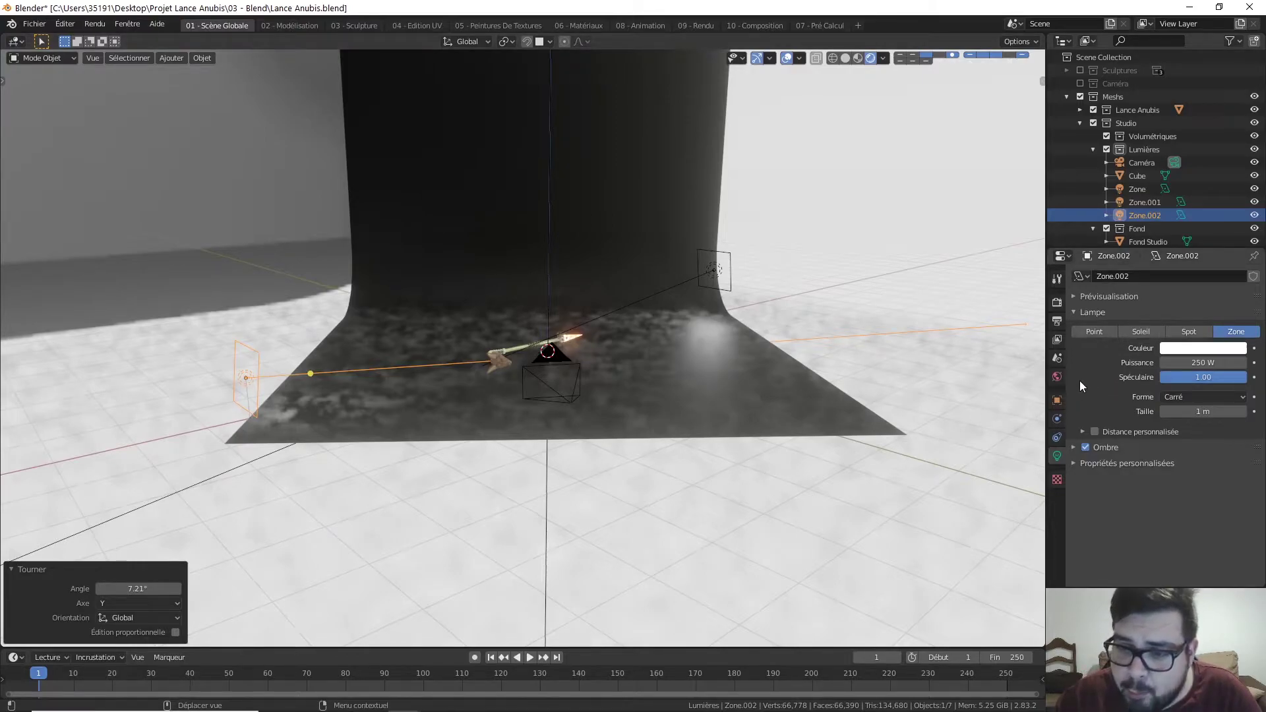
Set the EasyHDR world Diviser Valeur to 0.5 and view through the scene camera
{"action": "left_click", "coordinate": [1057, 377]}
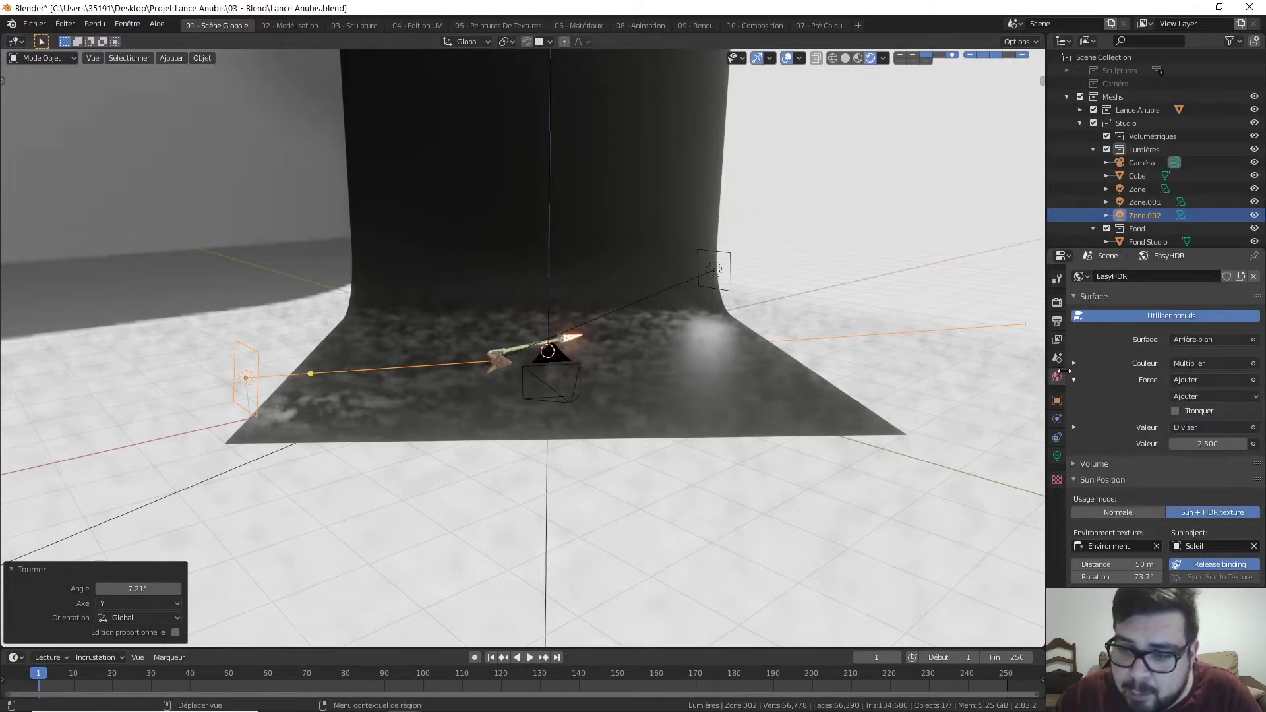
{"action": "left_click", "coordinate": [1198, 446]}
{"action": "type", "text": "0"}
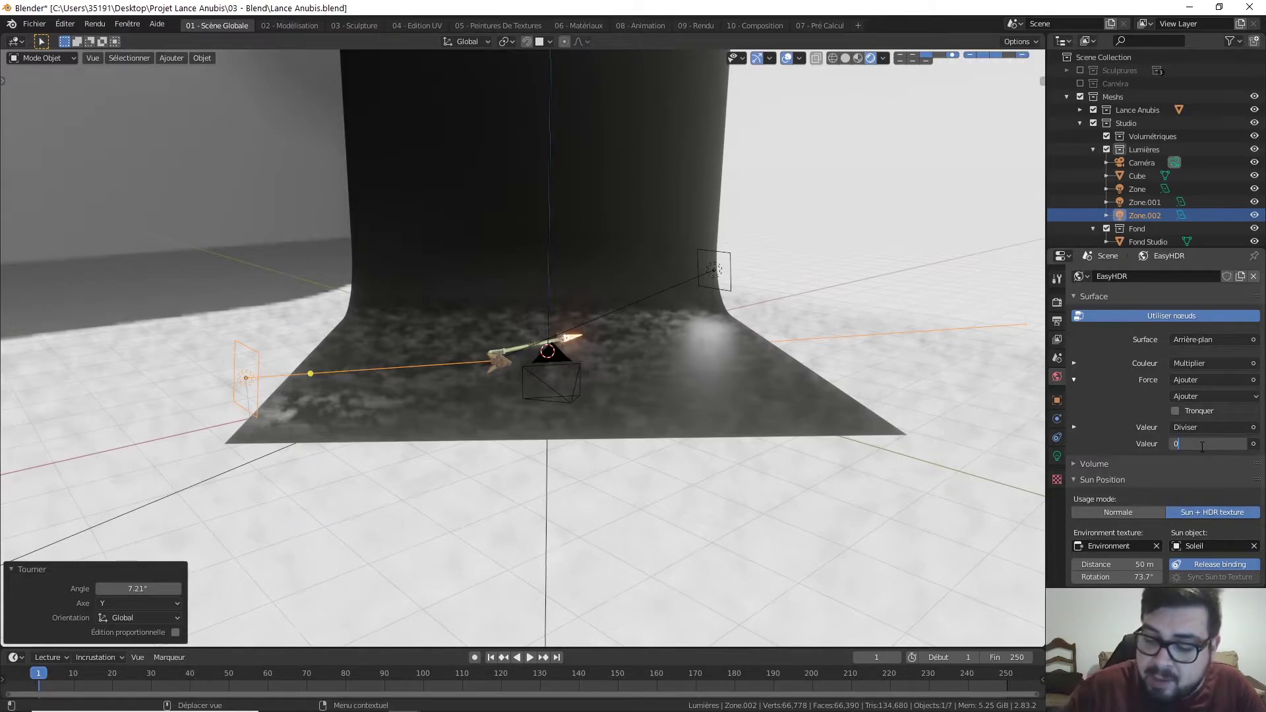
{"action": "type", "text": ".5"}
{"action": "key", "text": "Return"}
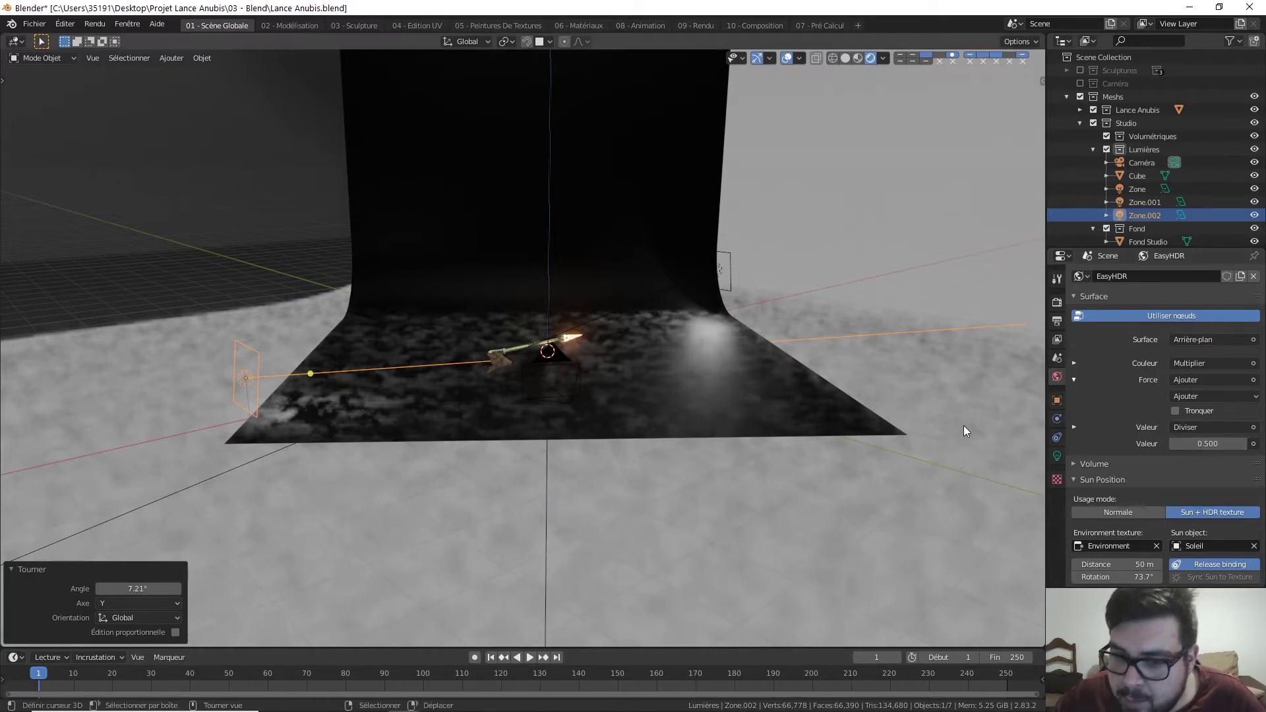
{"action": "key", "text": "KP_0"}
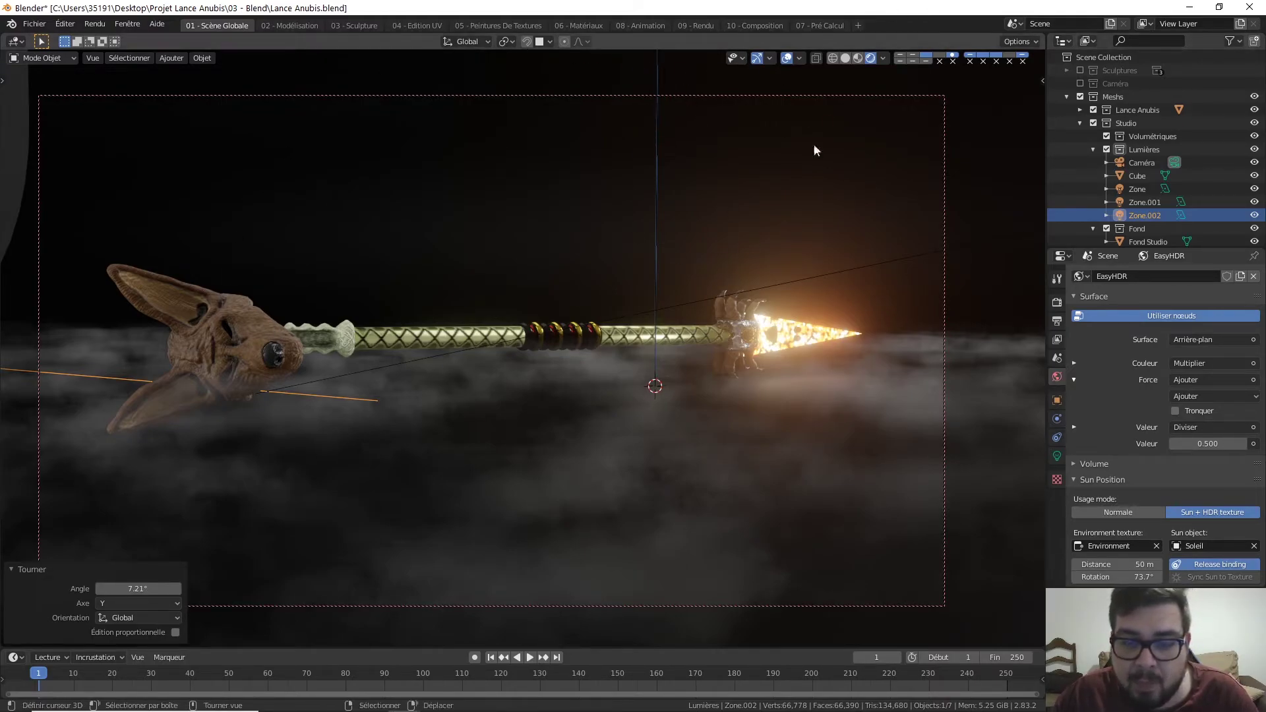
Switch to the 09 - Rendu workspace
{"action": "left_click", "coordinate": [700, 27]}
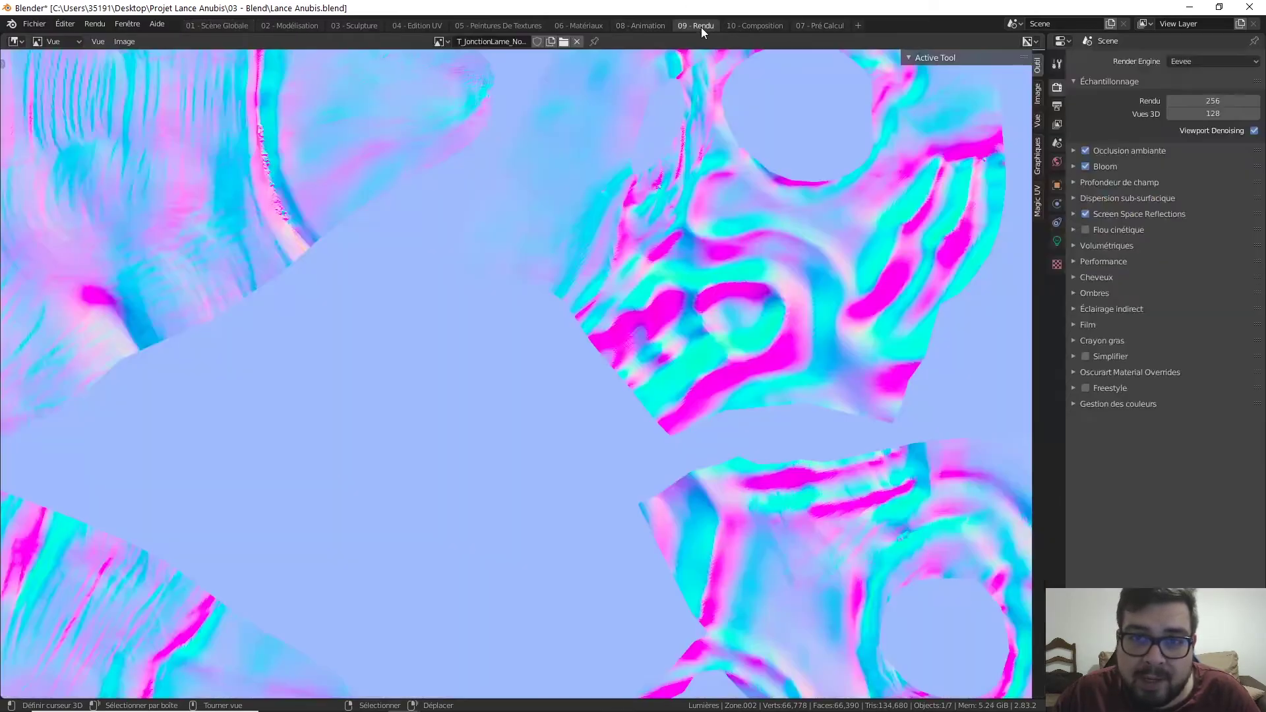
{"action": "scroll", "coordinate": [633, 315], "scroll_direction": "down", "scroll_amount": 1}
{"action": "scroll", "coordinate": [637, 317], "scroll_direction": "down", "scroll_amount": 3}
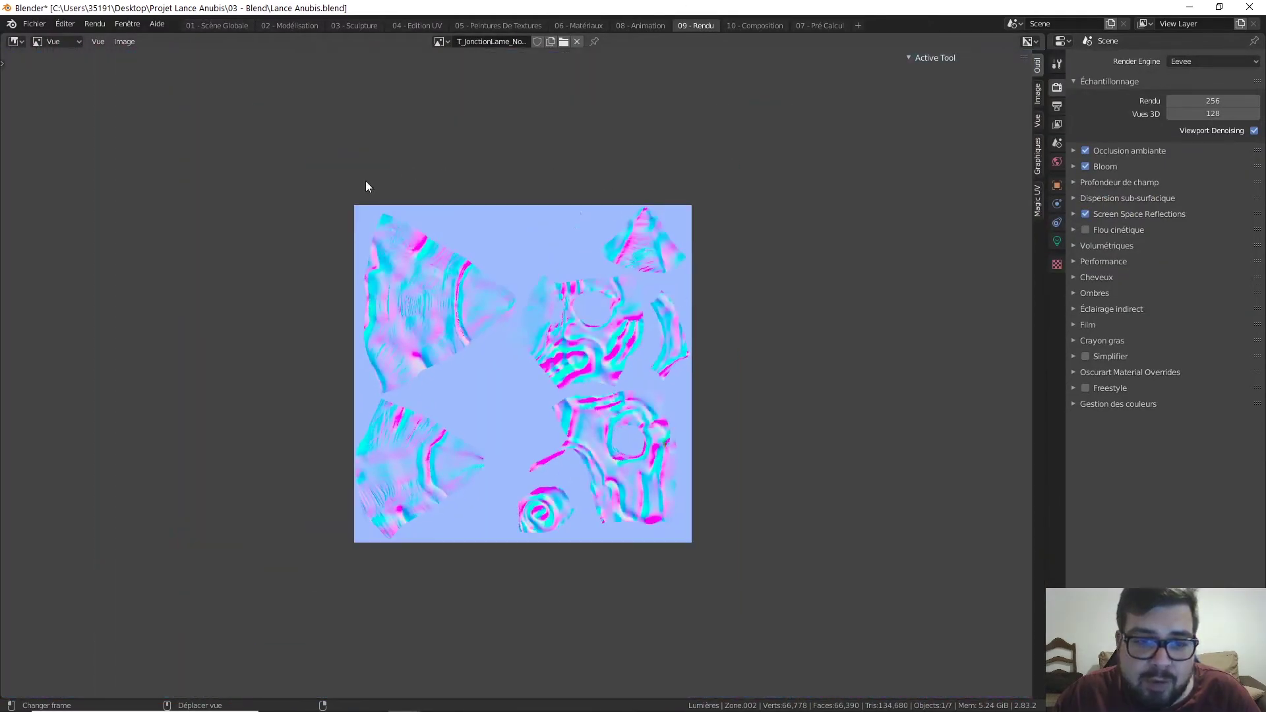
{"action": "scroll", "coordinate": [662, 444], "scroll_direction": "up", "scroll_amount": 1}
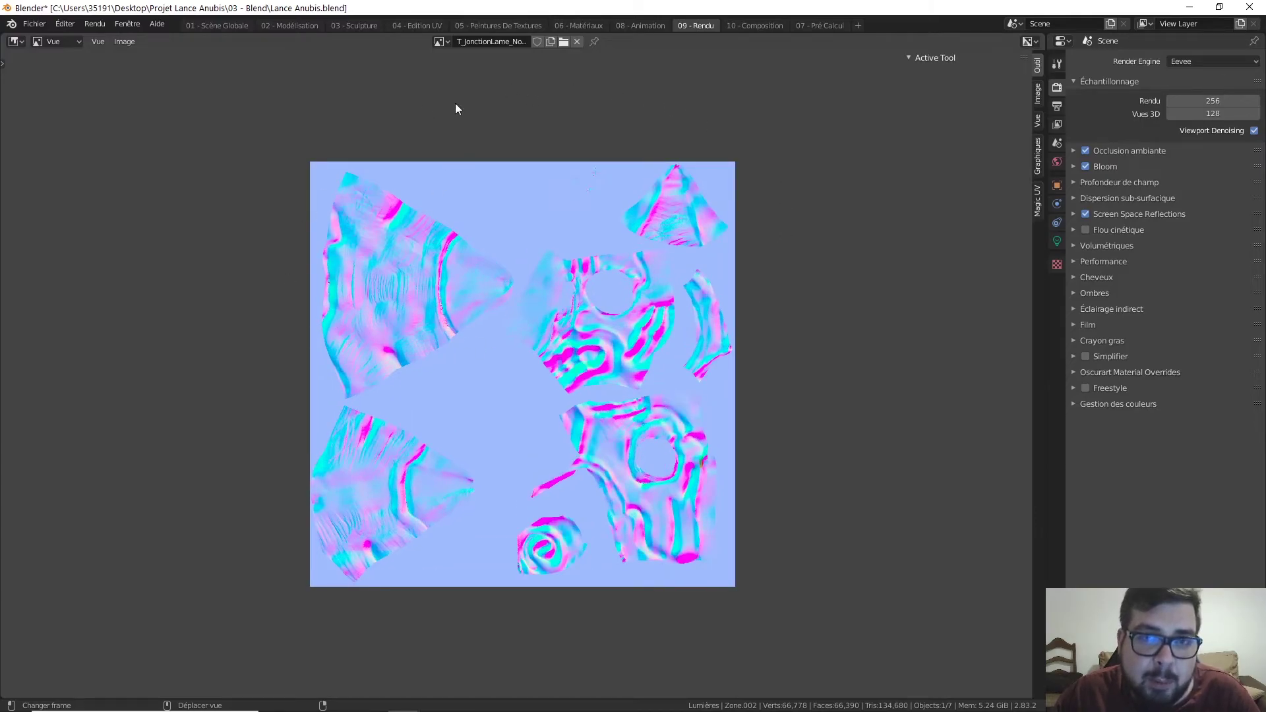
Show the Viewer Node image in the Image Editor instead of the normal map
{"action": "left_click", "coordinate": [440, 43]}
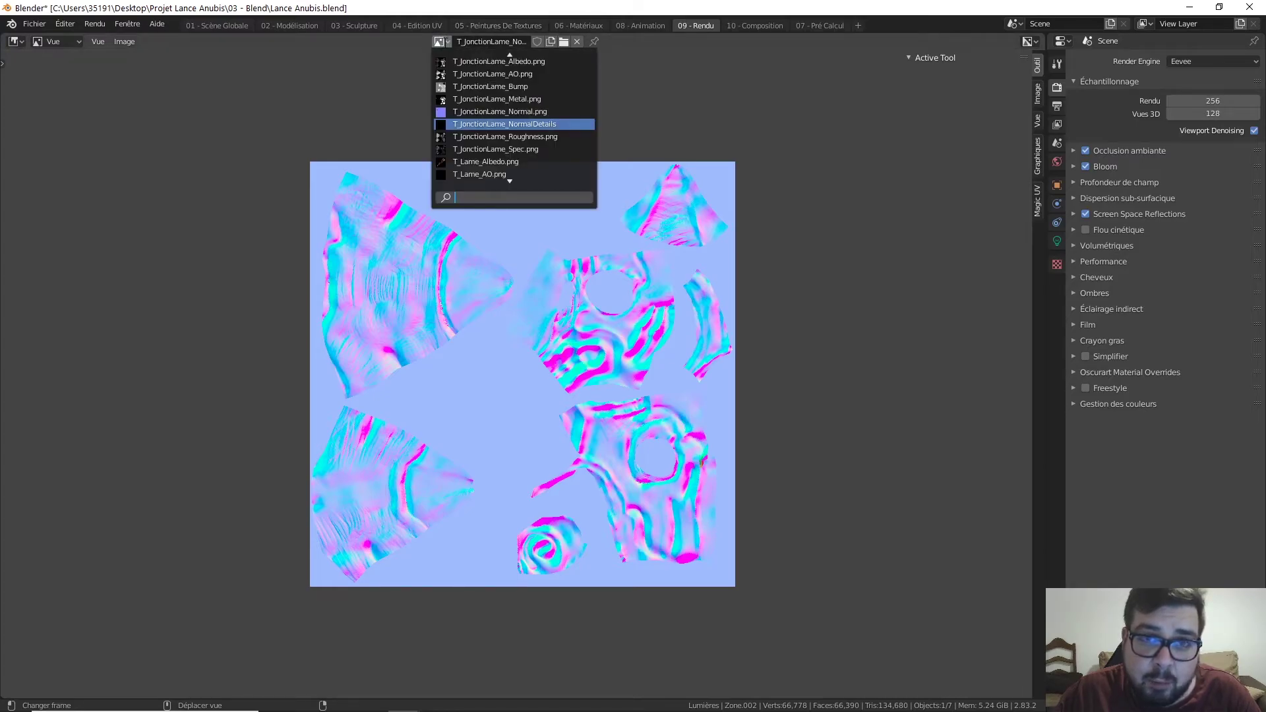
{"action": "scroll", "coordinate": [527, 132], "scroll_direction": "down", "scroll_amount": 8}
{"action": "scroll", "coordinate": [527, 131], "scroll_direction": "down", "scroll_amount": 6}
{"action": "scroll", "coordinate": [528, 132], "scroll_direction": "down", "scroll_amount": 2}
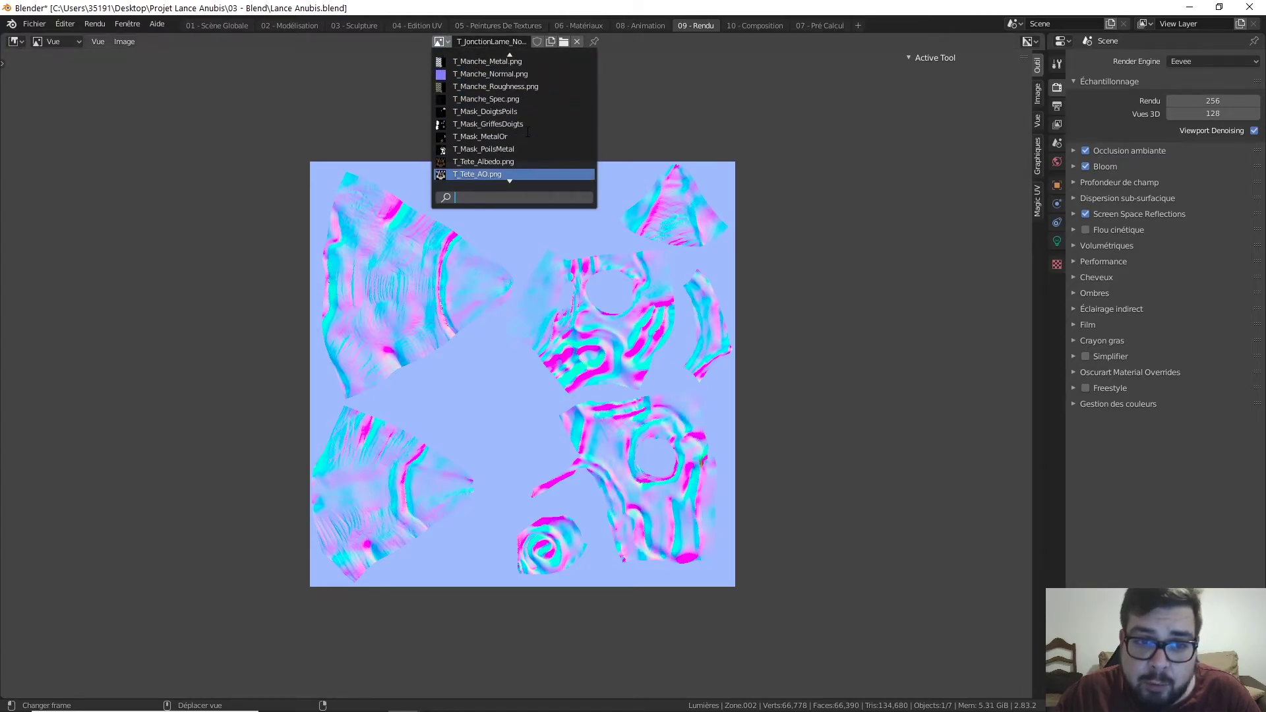
{"action": "scroll", "coordinate": [528, 132], "scroll_direction": "down", "scroll_amount": 5}
{"action": "scroll", "coordinate": [528, 132], "scroll_direction": "down", "scroll_amount": 3}
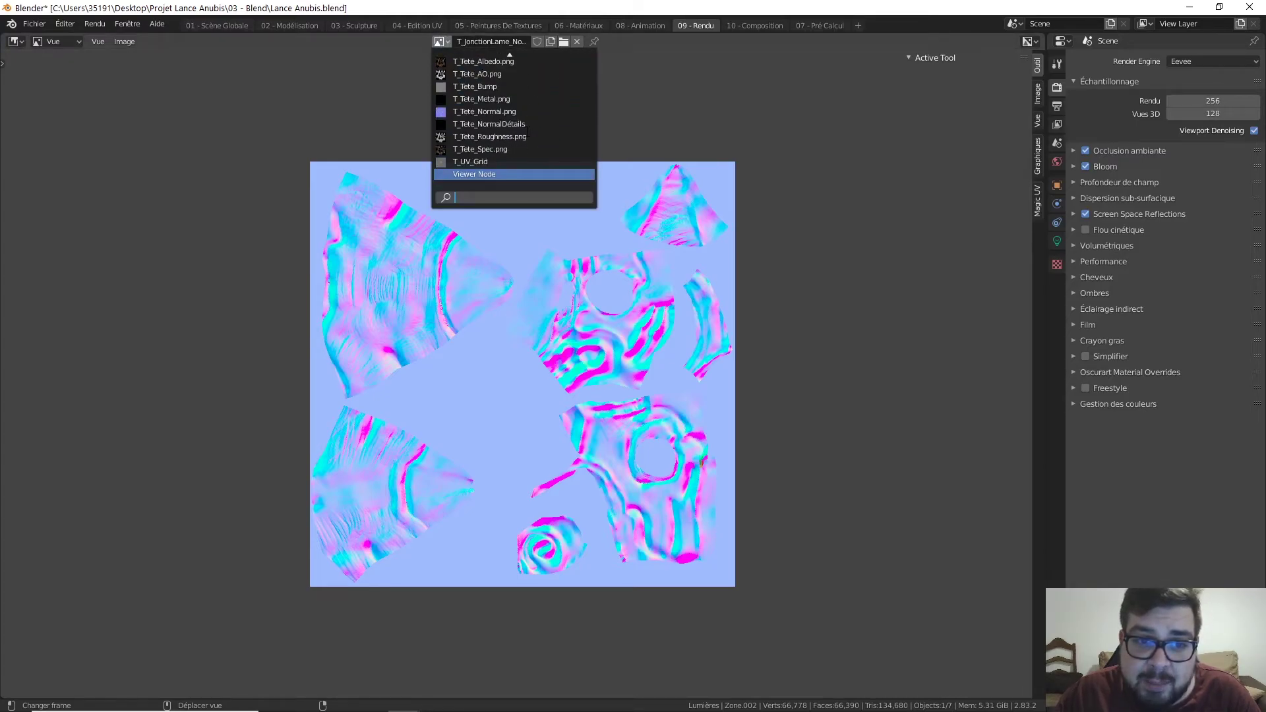
{"action": "left_click", "coordinate": [492, 176]}
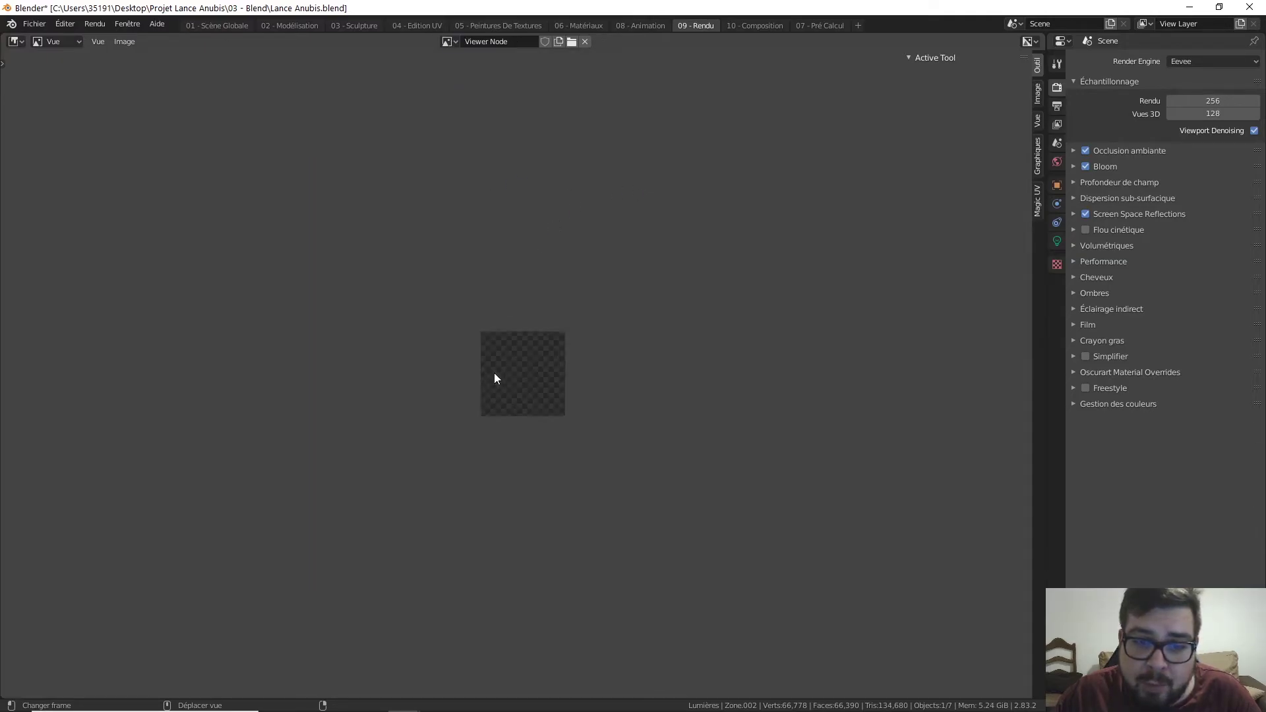
{"action": "scroll", "coordinate": [494, 378], "scroll_direction": "up", "scroll_amount": 4}
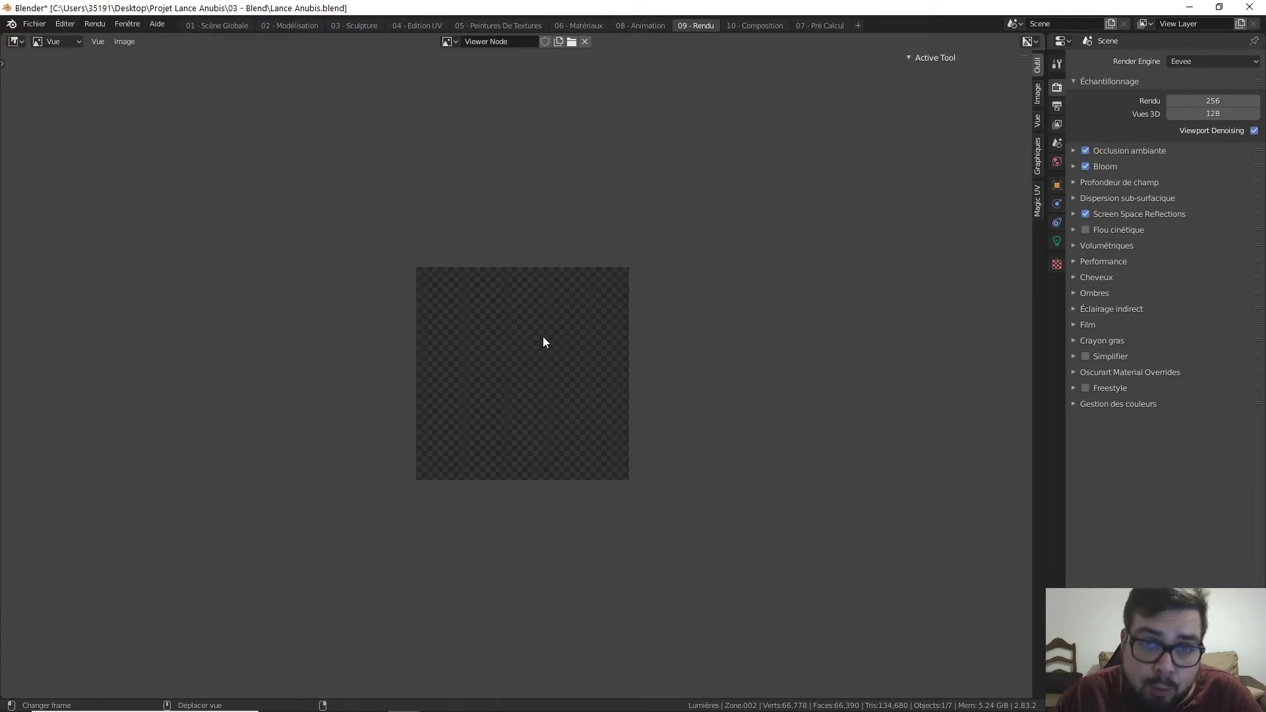
{"action": "scroll", "coordinate": [543, 342], "scroll_direction": "up", "scroll_amount": 2}
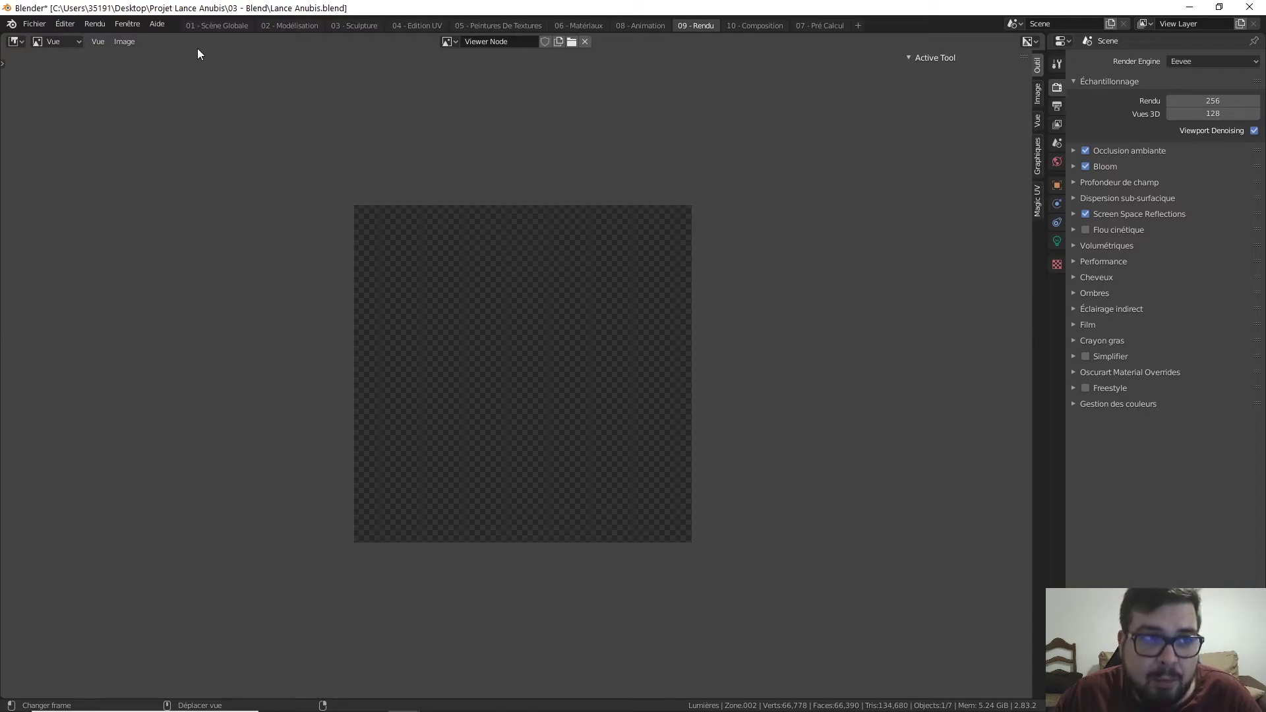
{"action": "left_click", "coordinate": [101, 26]}
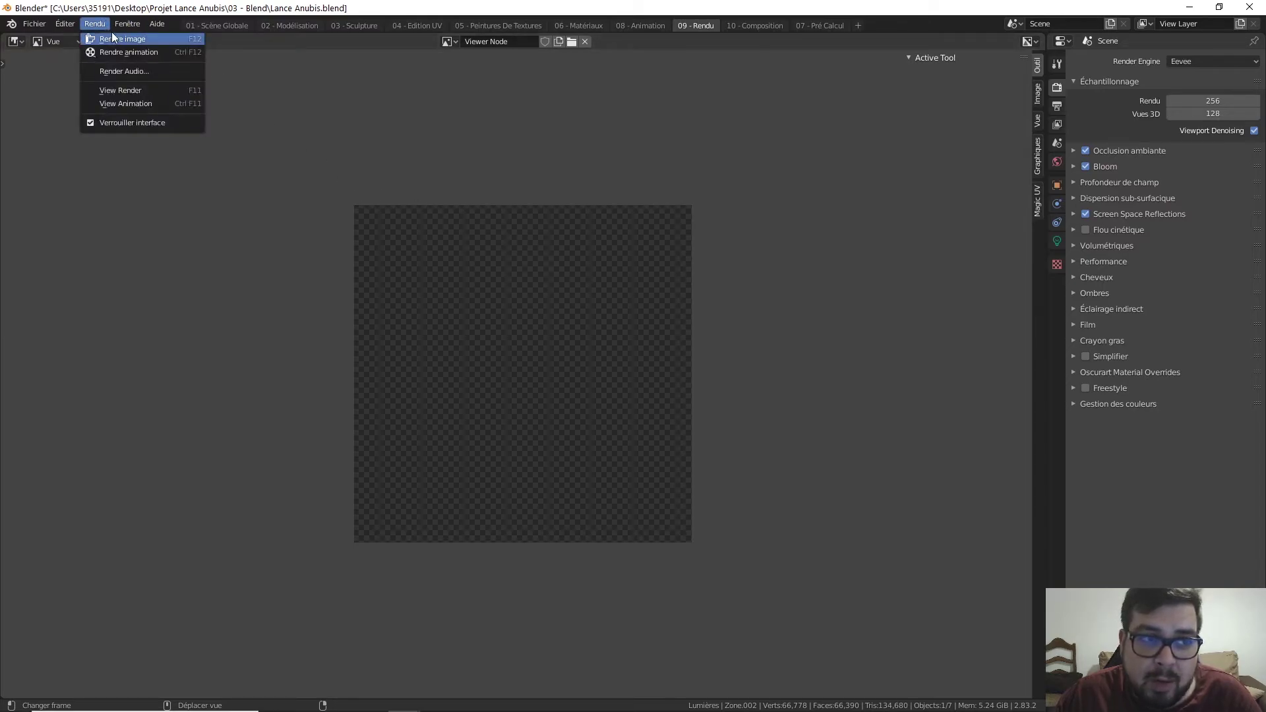
Render the frame with Rendre image and open the Output properties (1920×1080 PNG)
{"action": "left_click", "coordinate": [119, 39]}
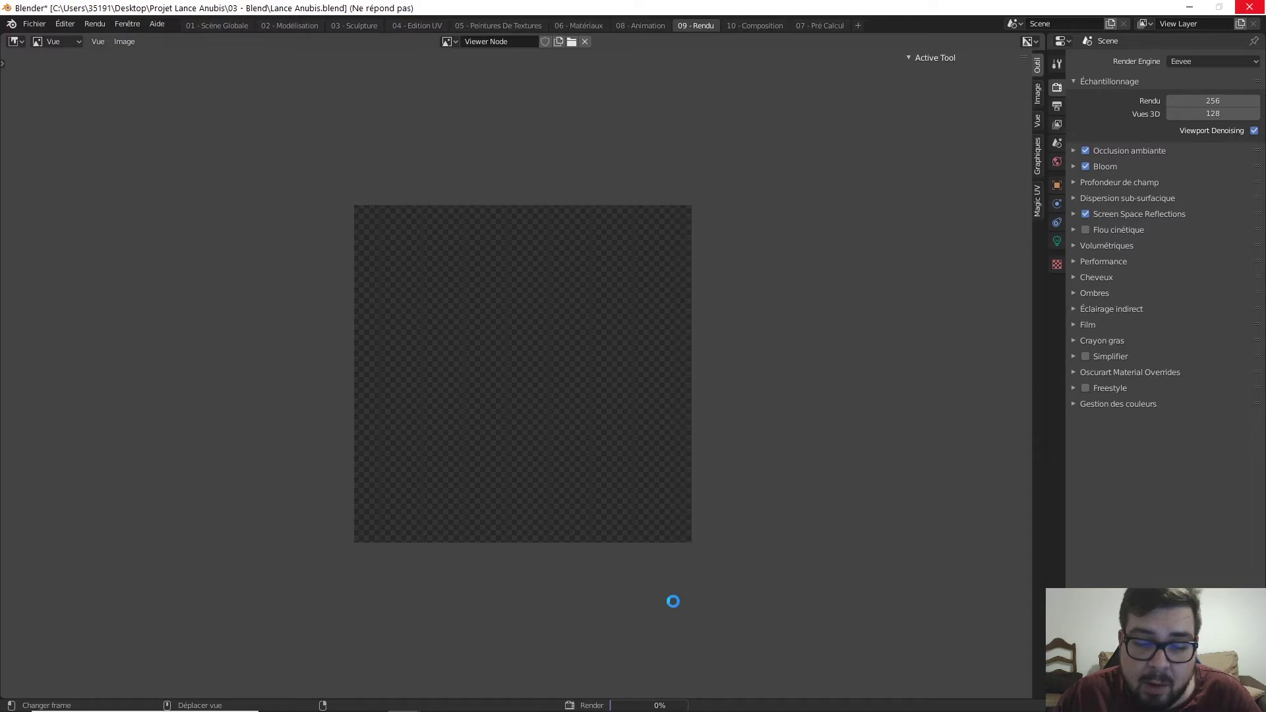
{"action": "scroll", "coordinate": [512, 358], "scroll_direction": "down", "scroll_amount": 1}
{"action": "scroll", "coordinate": [512, 358], "scroll_direction": "down", "scroll_amount": 1}
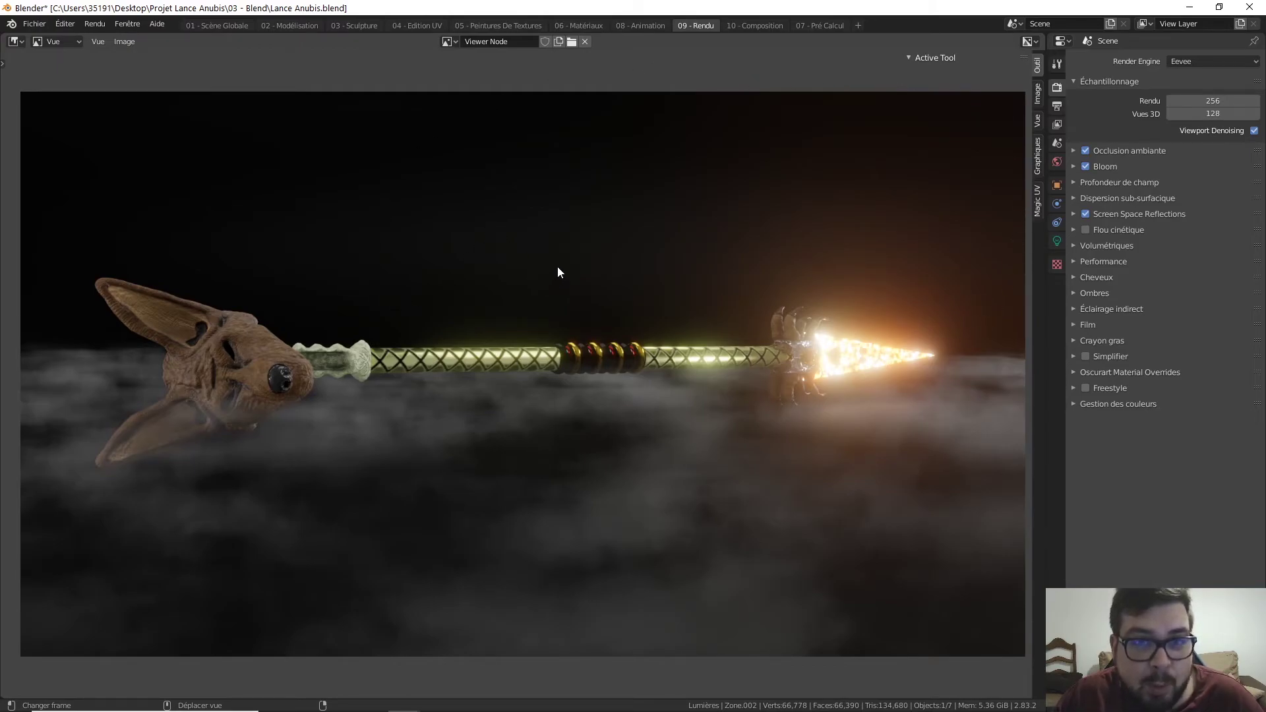
{"action": "left_click", "coordinate": [1058, 108]}
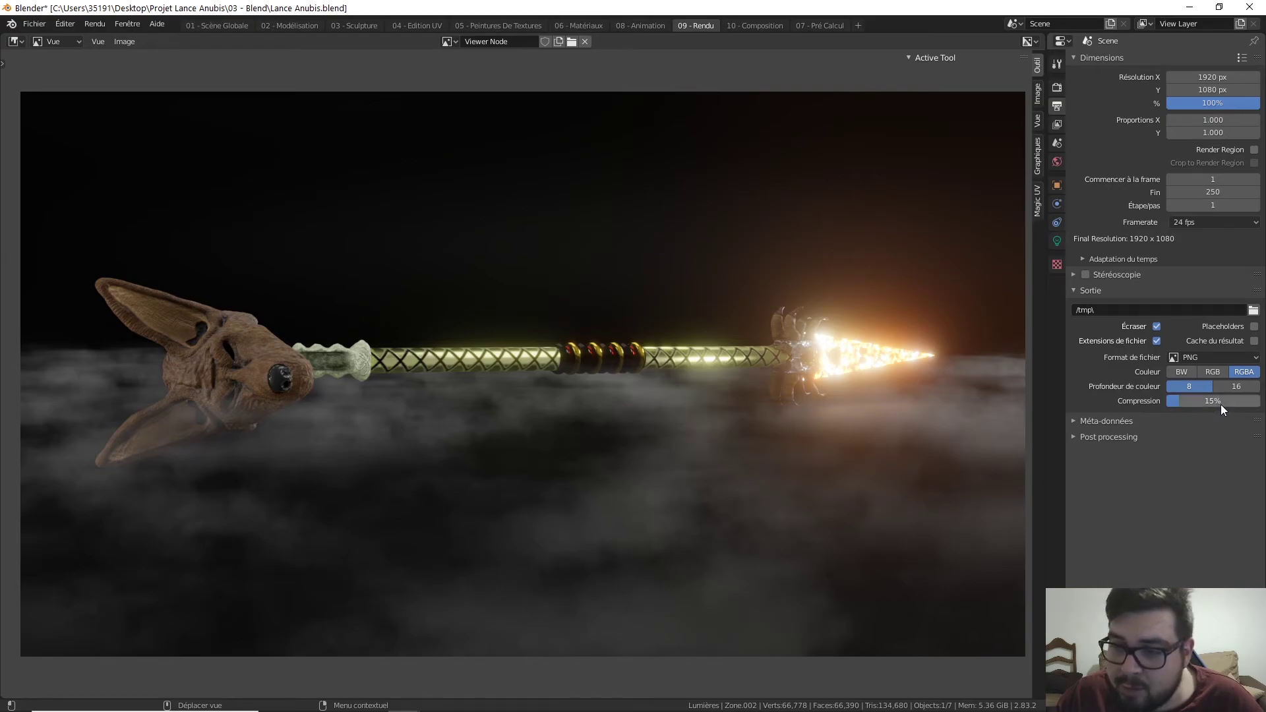
Keep the PNG output format, switch colour from RGBA to RGB, and lower compression from 15% to 0%
{"action": "left_click_drag", "start_coordinate": [1221, 403], "coordinate": [1195, 395]}
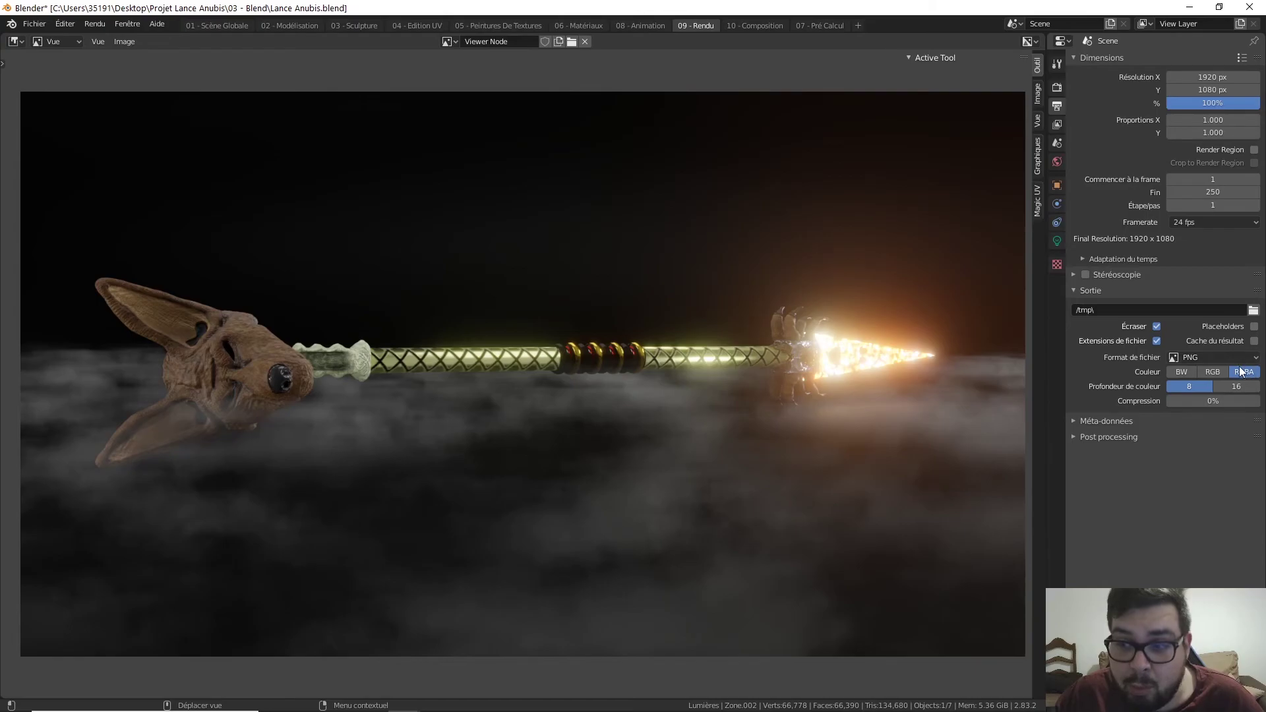
{"action": "left_click", "coordinate": [1212, 372]}
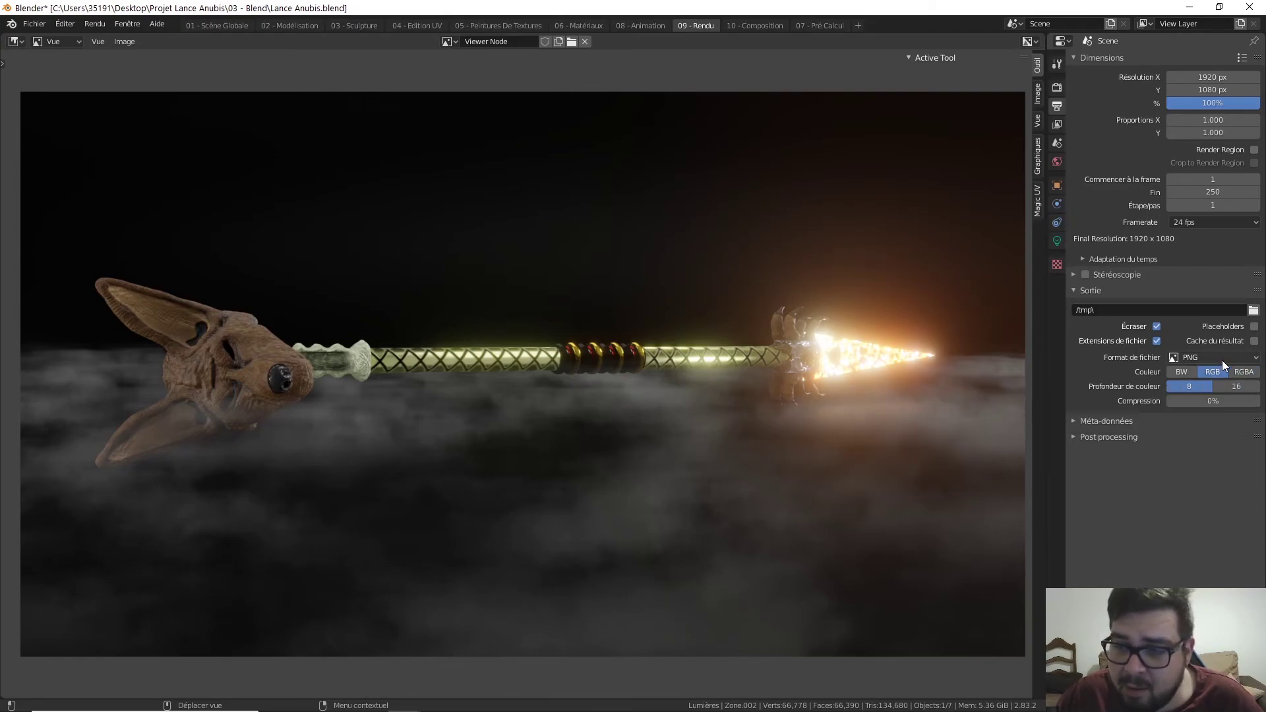
{"action": "left_click", "coordinate": [1225, 358]}
{"action": "left_click", "coordinate": [1225, 356]}
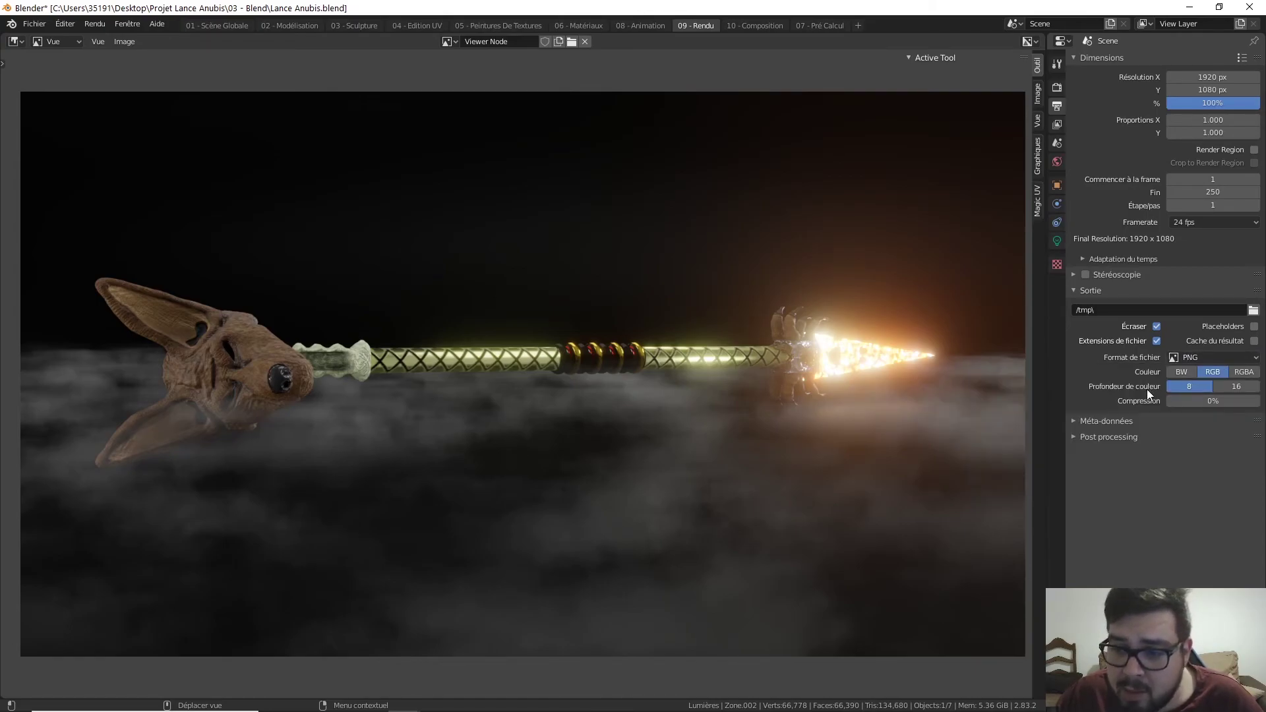
{"action": "left_click", "coordinate": [100, 40]}
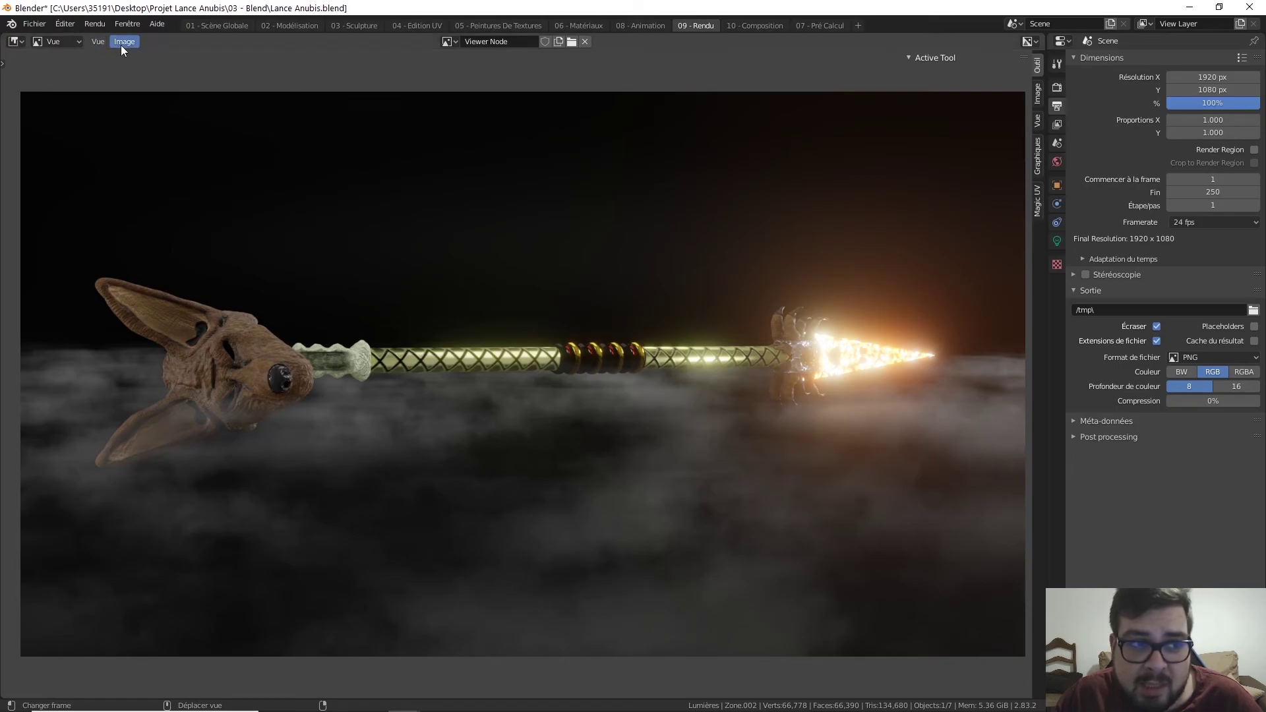
Save the render as 'Lance Anubis Eevee' in Projet Lance Anubis\06 - Rendus\Eevee
{"action": "left_click", "coordinate": [158, 129]}
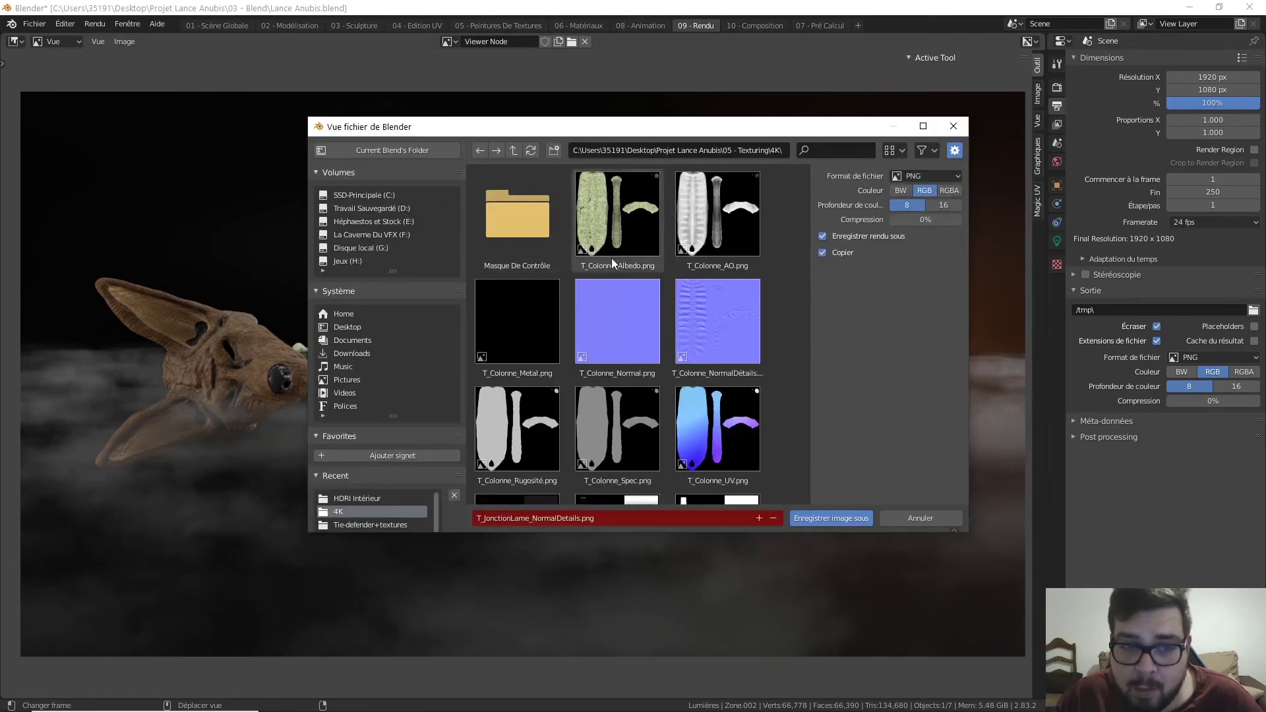
{"action": "left_click", "coordinate": [519, 154]}
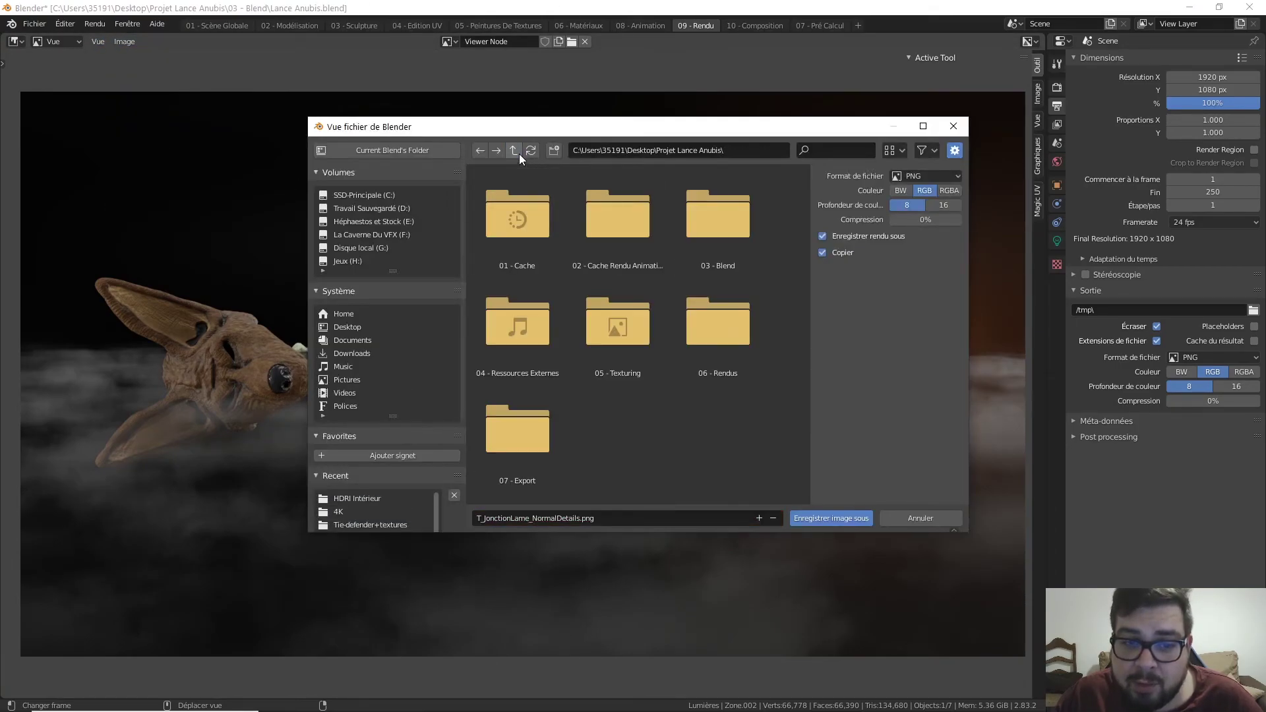
{"action": "double_click", "coordinate": [711, 340]}
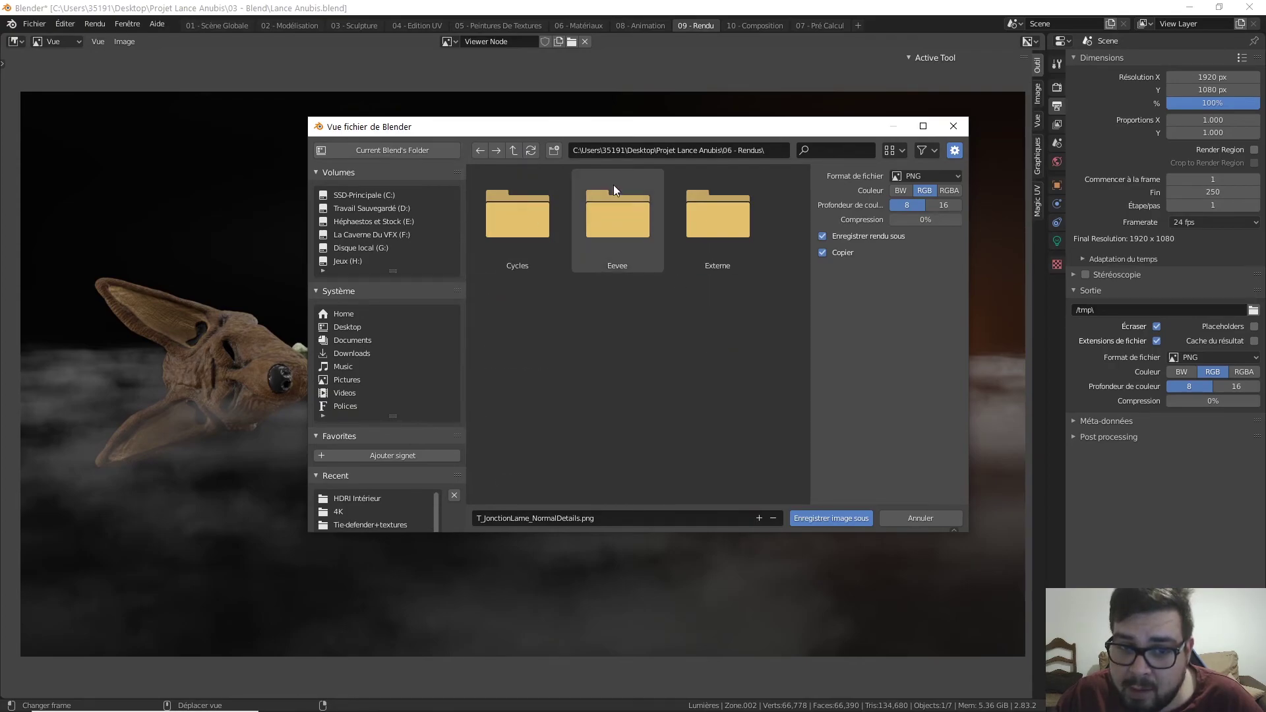
{"action": "double_click", "coordinate": [628, 235]}
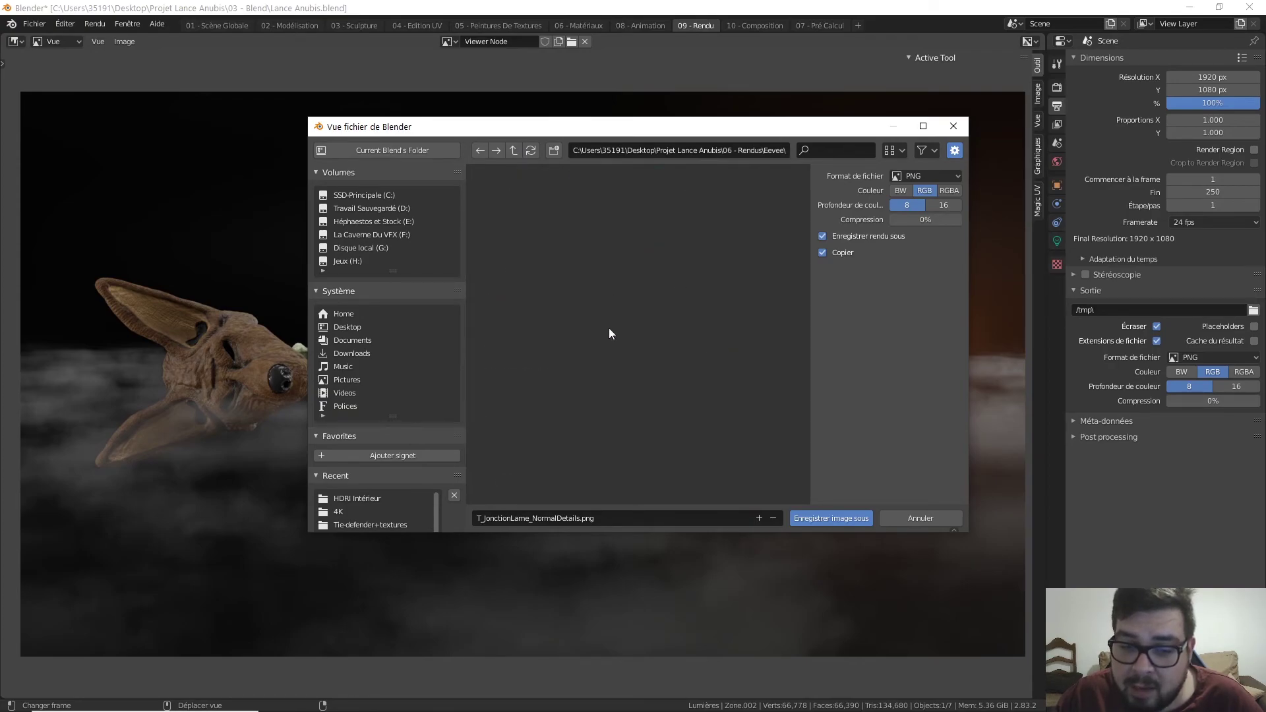
{"action": "left_click", "coordinate": [608, 519]}
{"action": "type", "text": "L"}
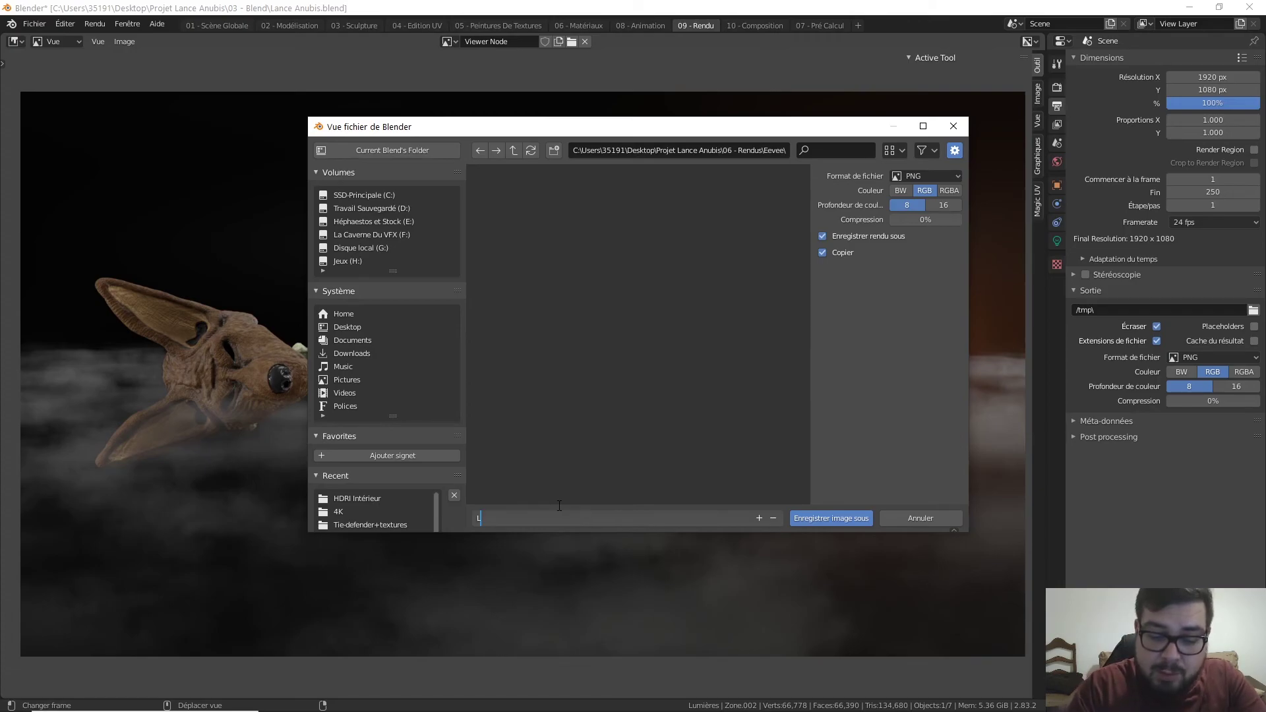
{"action": "type", "text": "ance Anu"}
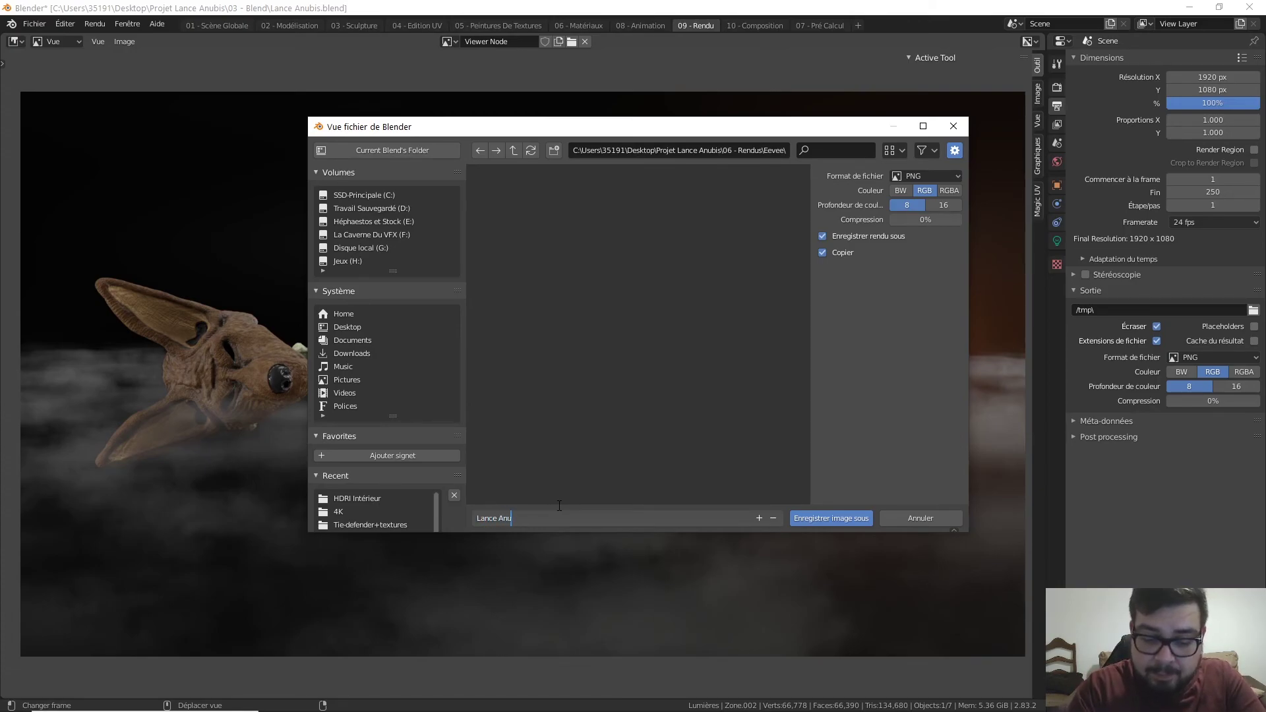
{"action": "type", "text": "bis Ee"}
{"action": "type", "text": "vee"}
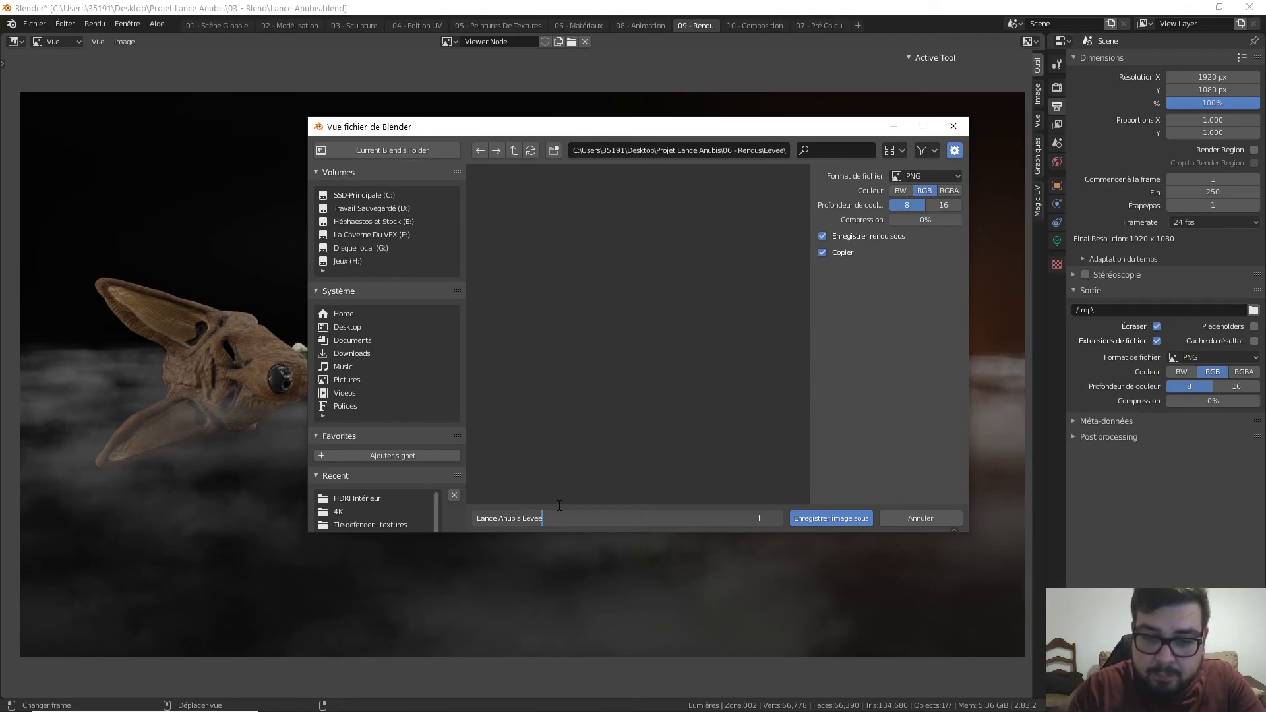
{"action": "left_click", "coordinate": [843, 520]}
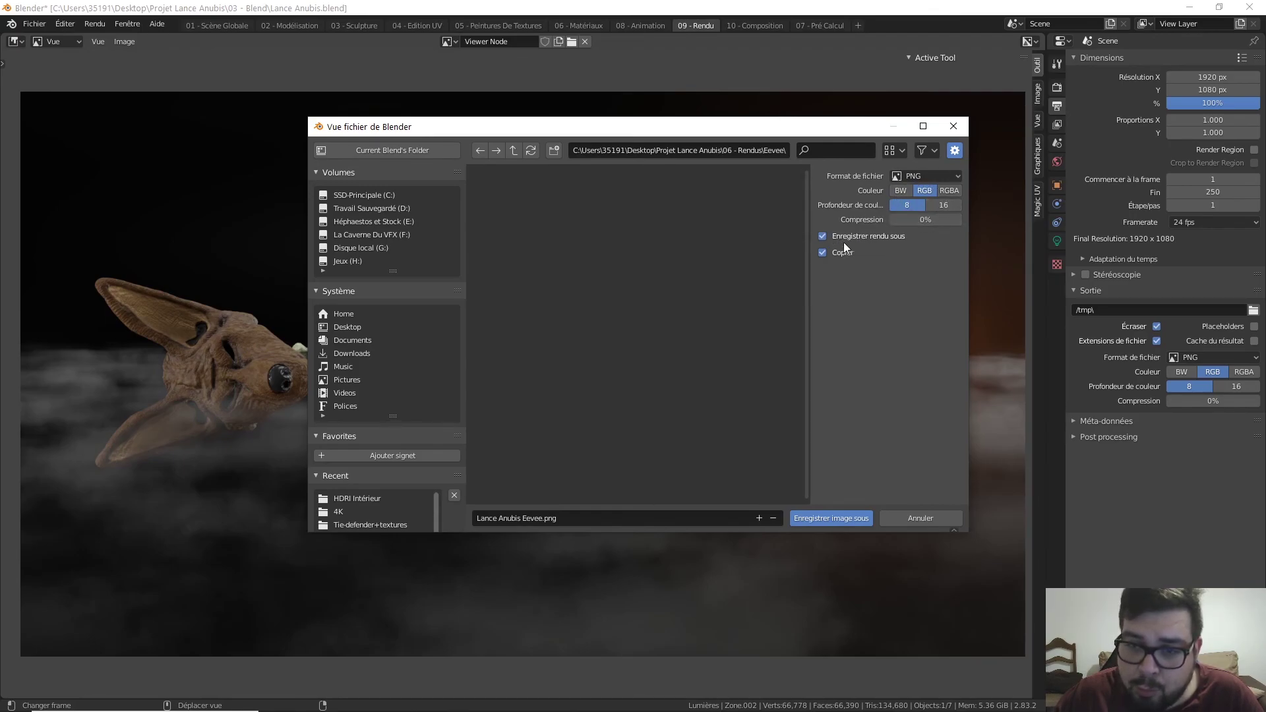
{"action": "left_click", "coordinate": [840, 519]}
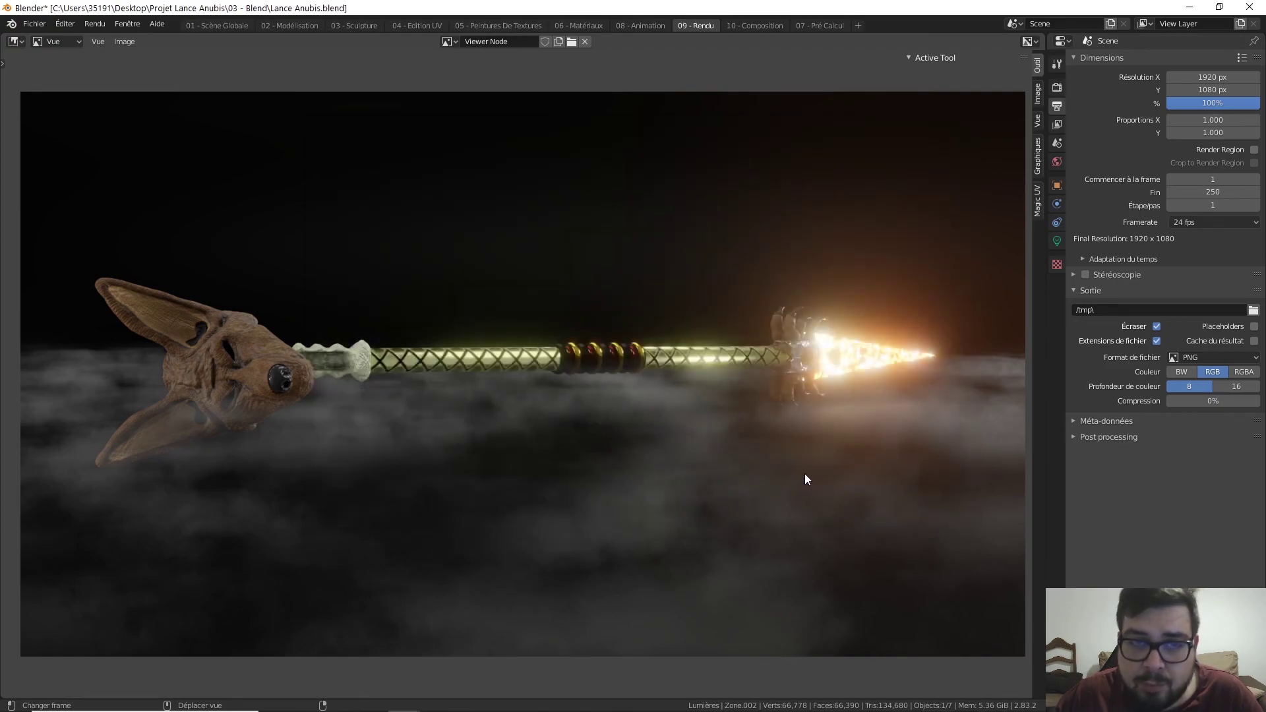